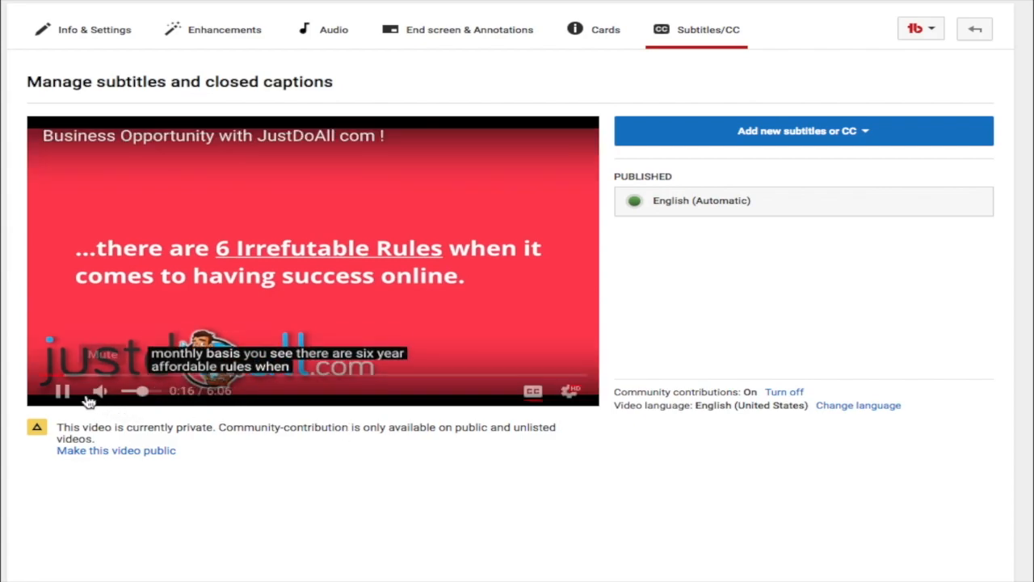
# Pause the video, open the automatic English captions for editing, and publish them as a separate English subtitle track
pyautogui.click(76, 392)
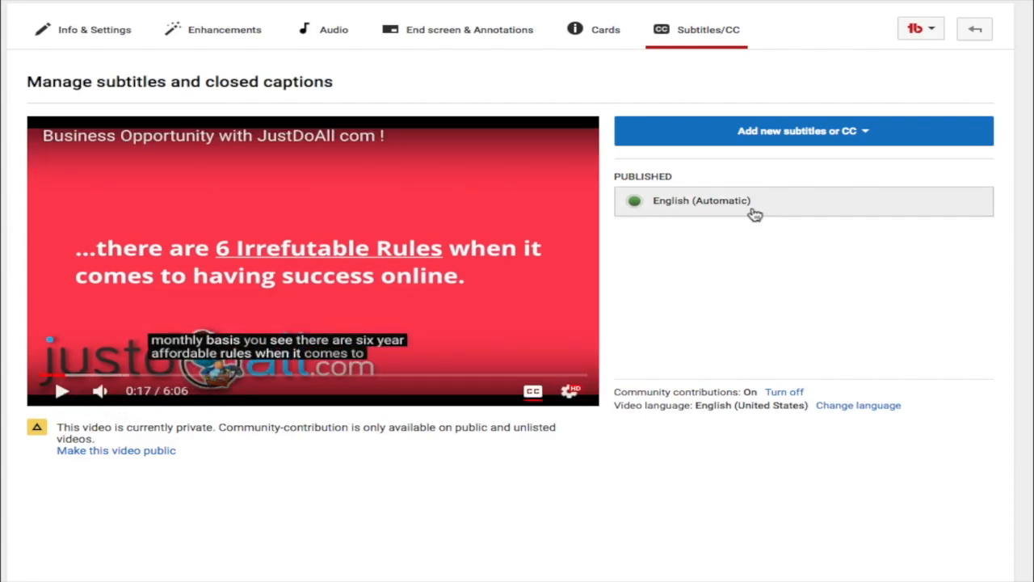
pyautogui.click(743, 207)
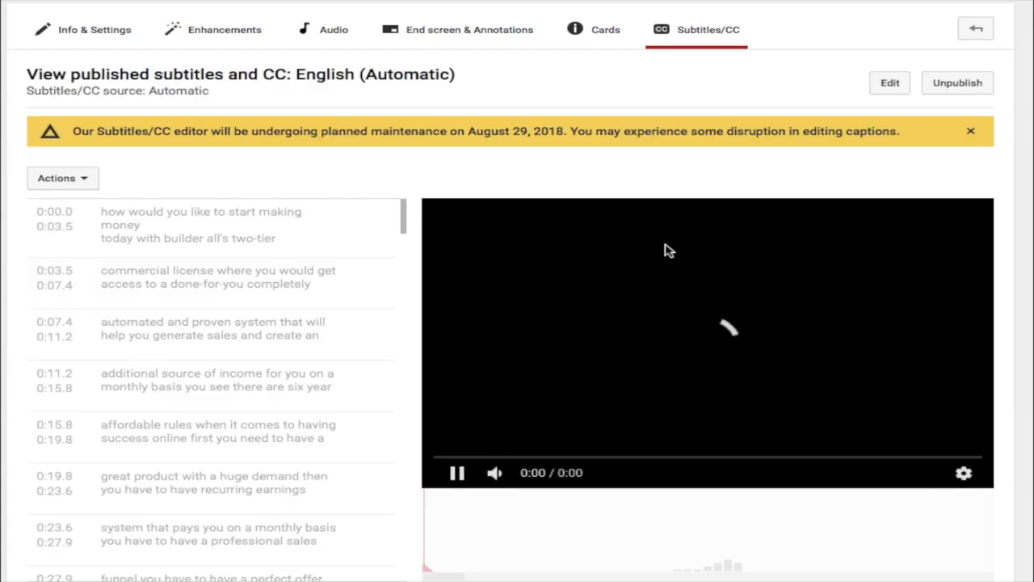
pyautogui.click(896, 91)
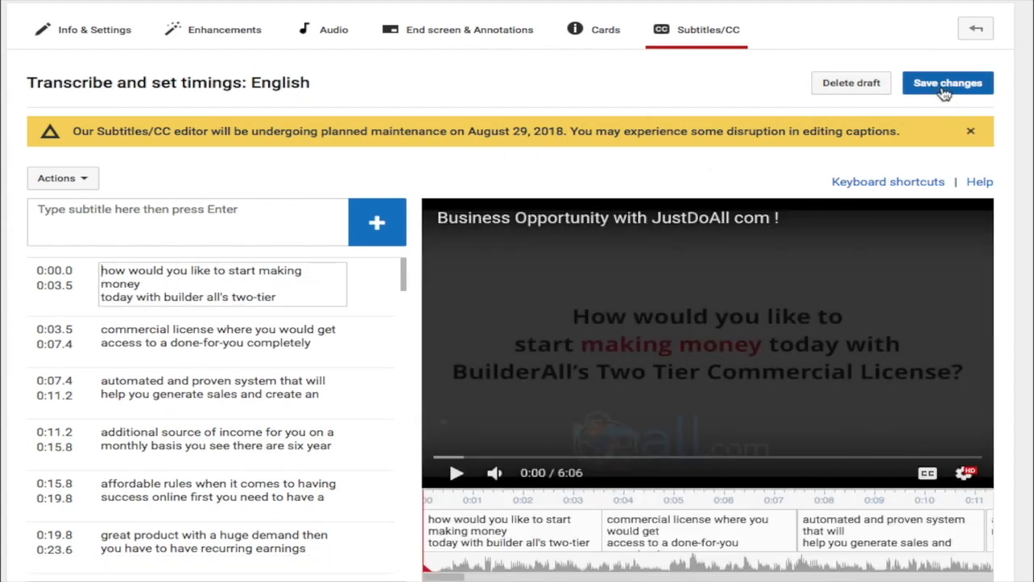
pyautogui.click(950, 91)
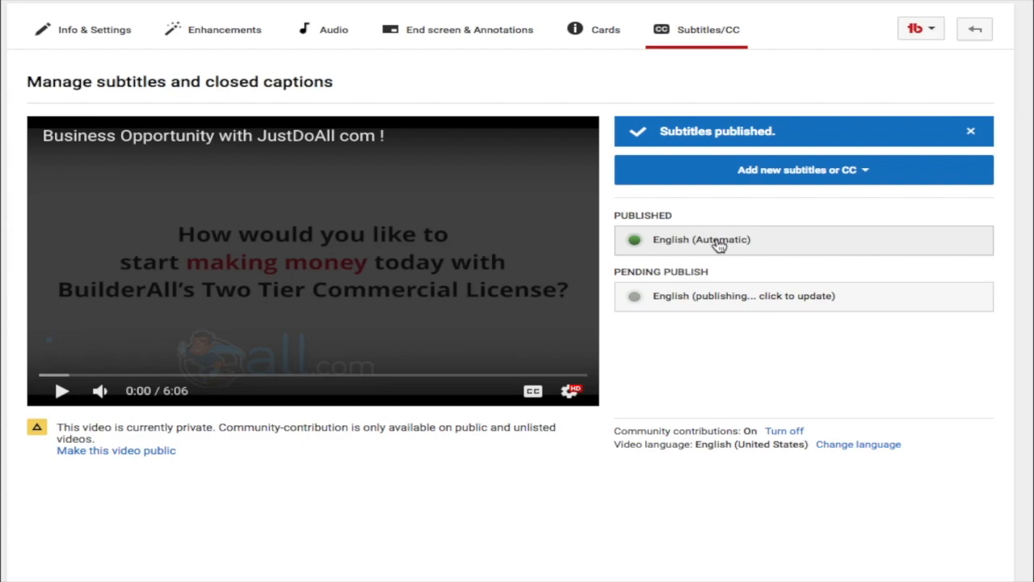
pyautogui.click(754, 300)
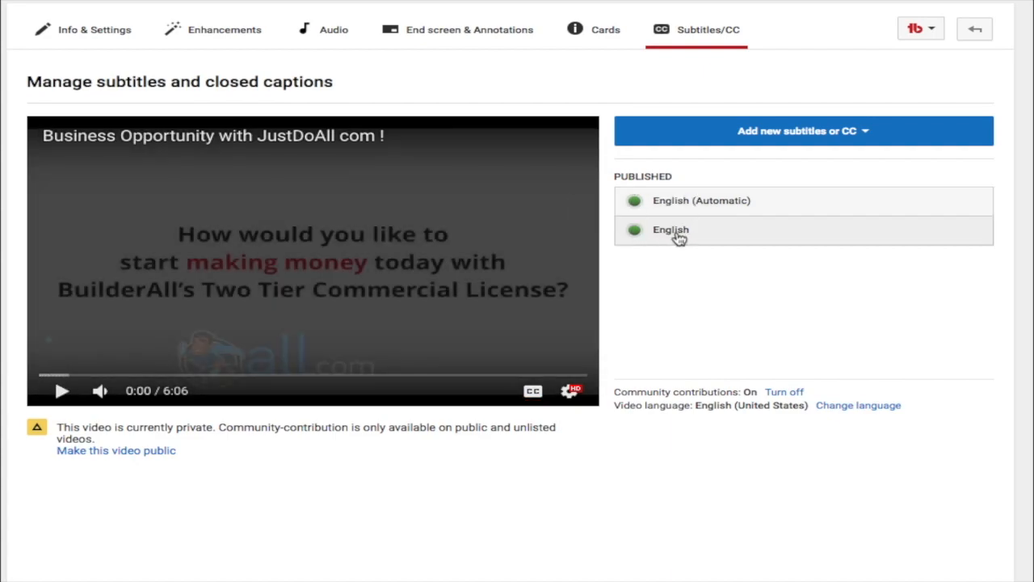
# Unpublish the English (Automatic) subtitles and delete the leftover English draft
pyautogui.click(753, 206)
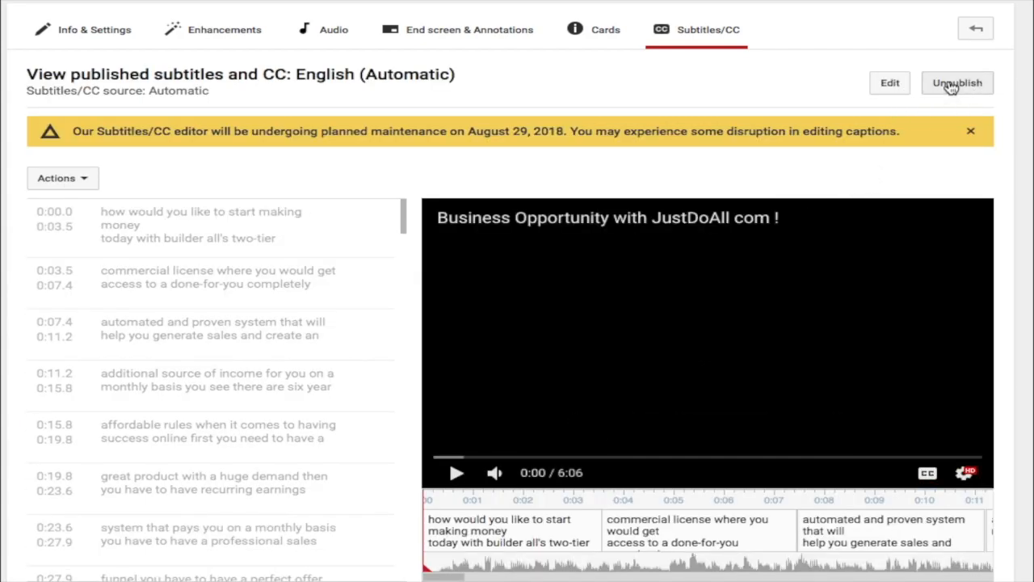
pyautogui.click(955, 95)
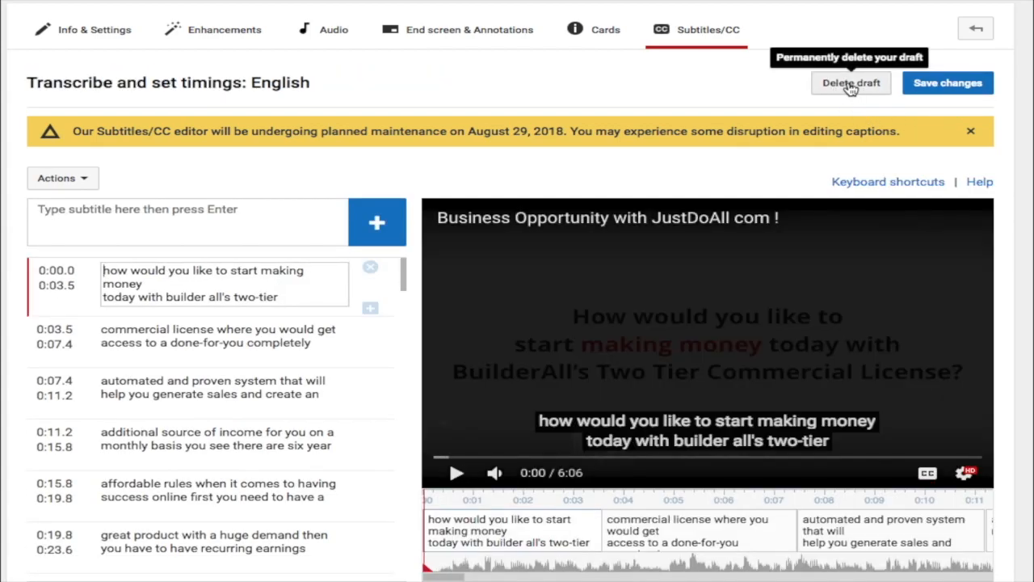
pyautogui.click(850, 84)
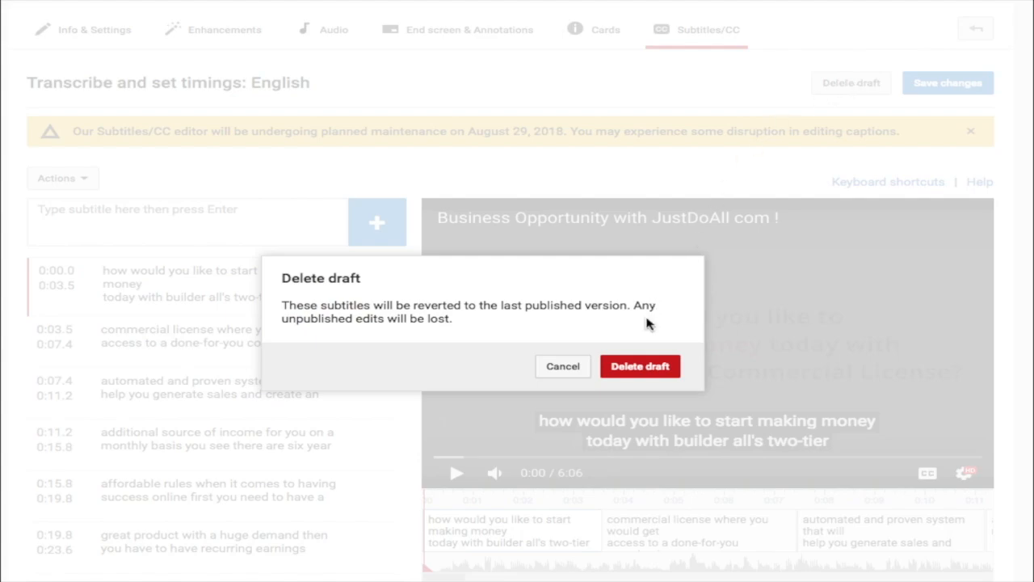
pyautogui.click(640, 367)
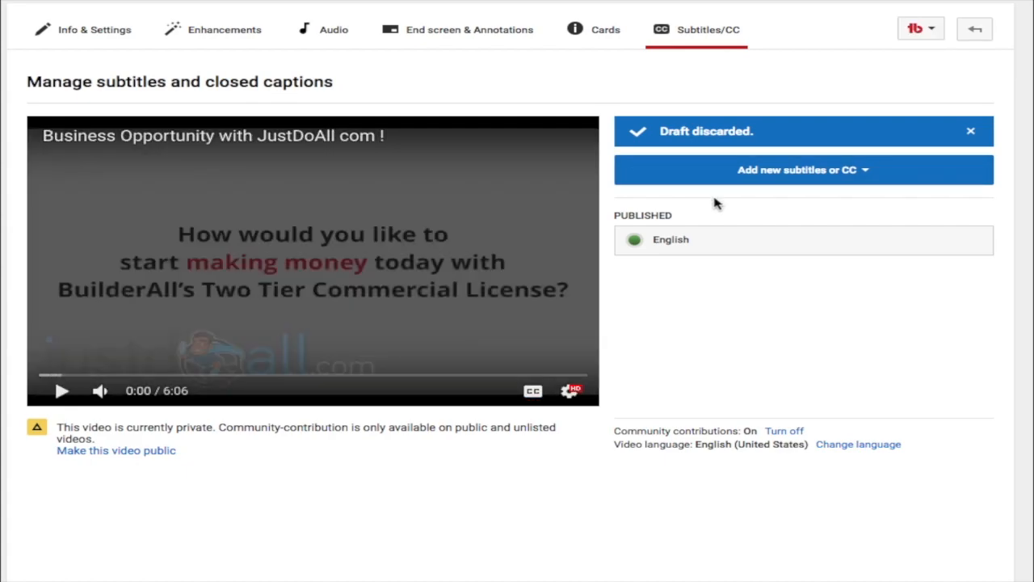
# Edit the published English subtitles and capitalize the first word of the first caption as "How"
pyautogui.click(693, 244)
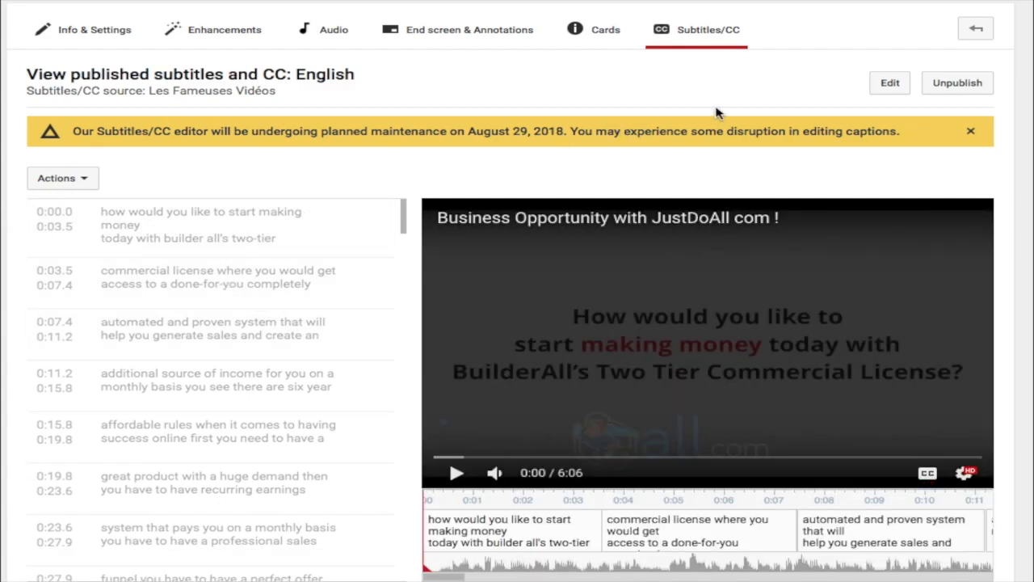
pyautogui.click(968, 133)
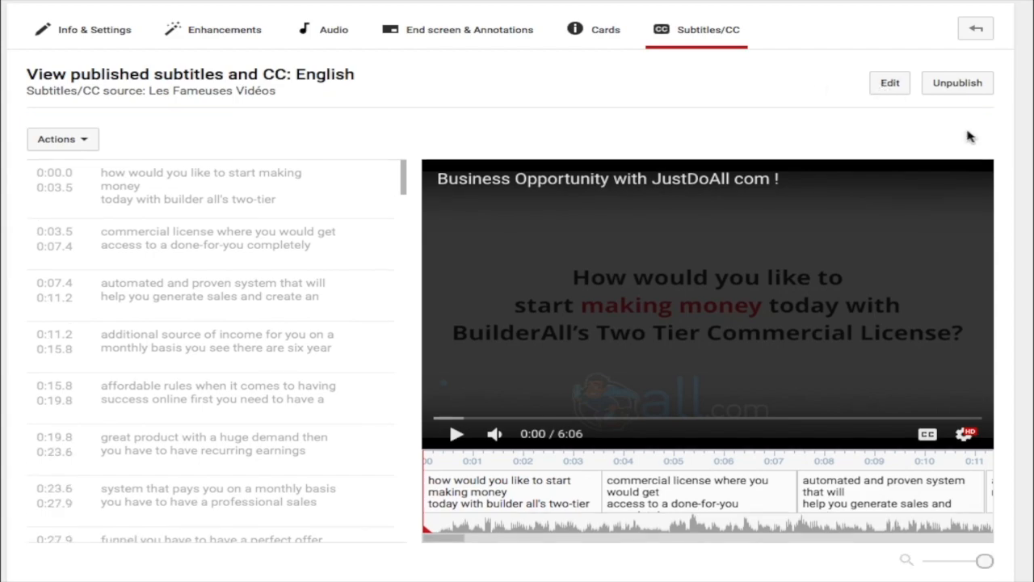
pyautogui.click(890, 86)
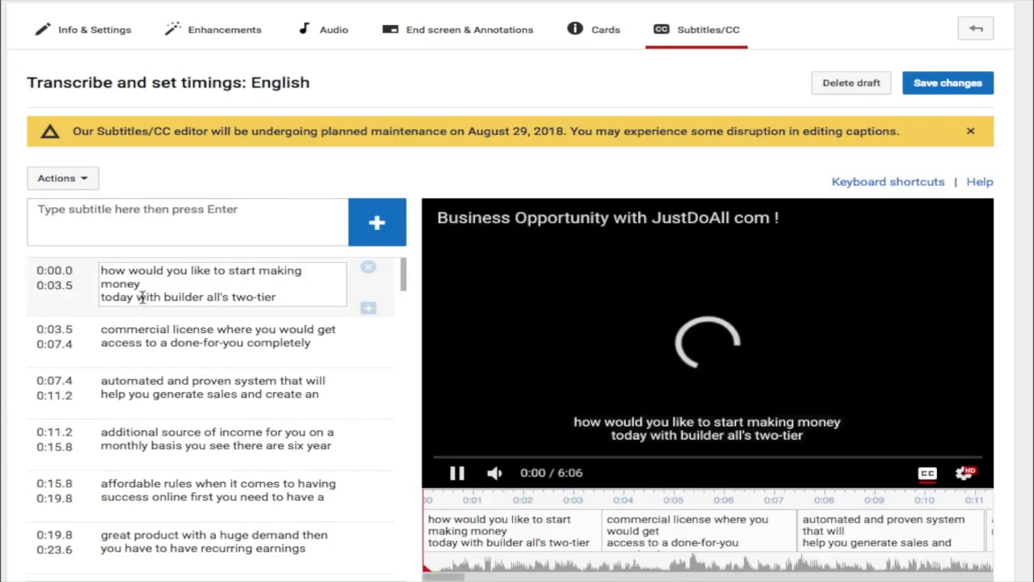
pyautogui.click(103, 271)
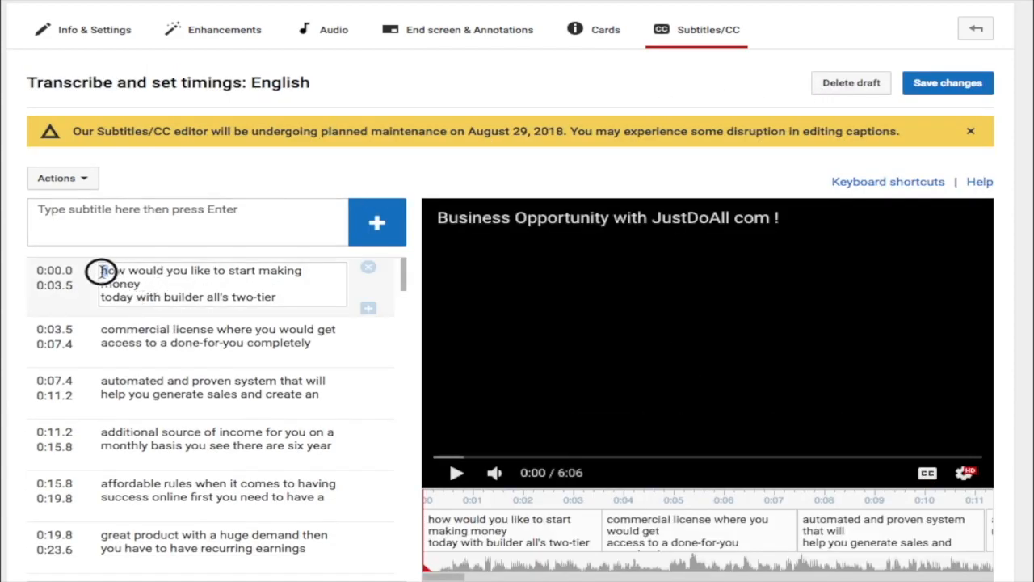
pyautogui.press('Delete')
pyautogui.write('H')
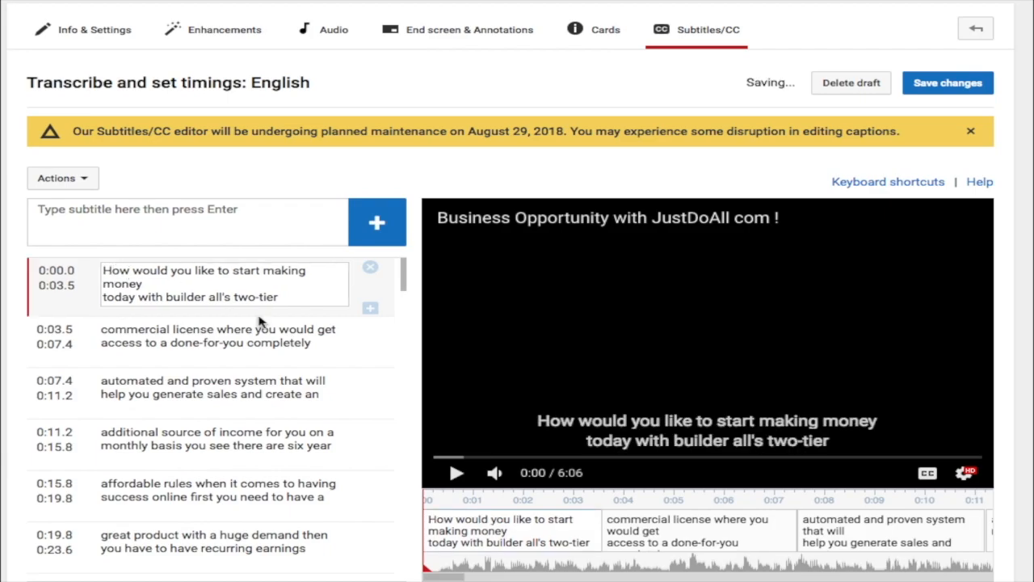
# Play the video's opening to check the wording, then correct the brand name in the first caption to "Builderall's"
pyautogui.click(456, 472)
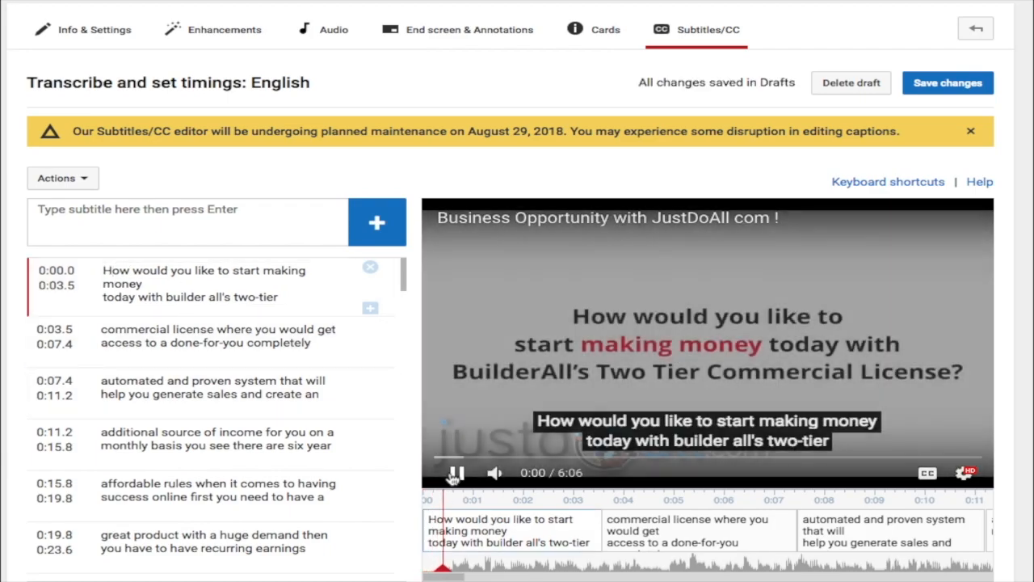
pyautogui.click(541, 475)
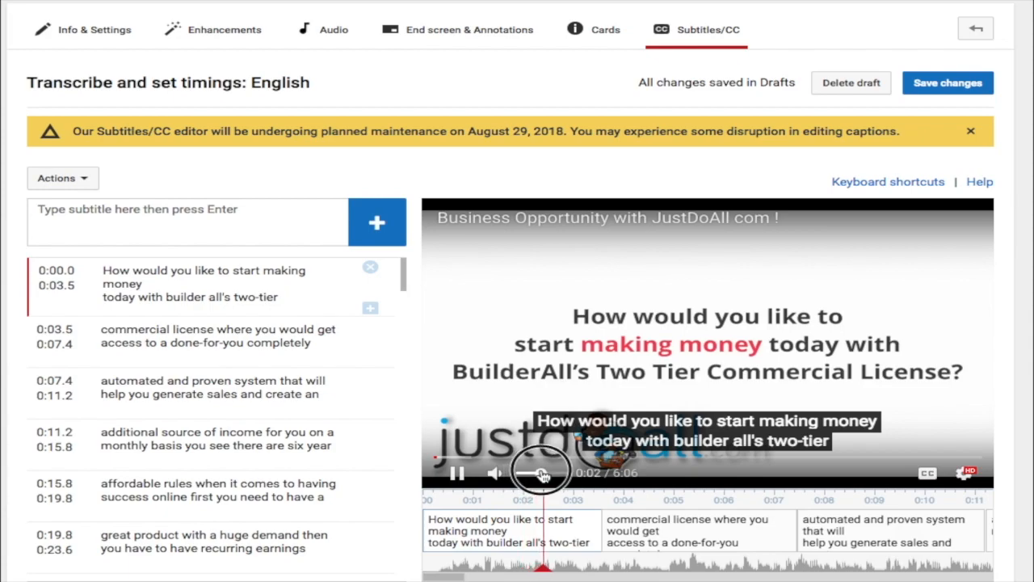
pyautogui.click(456, 472)
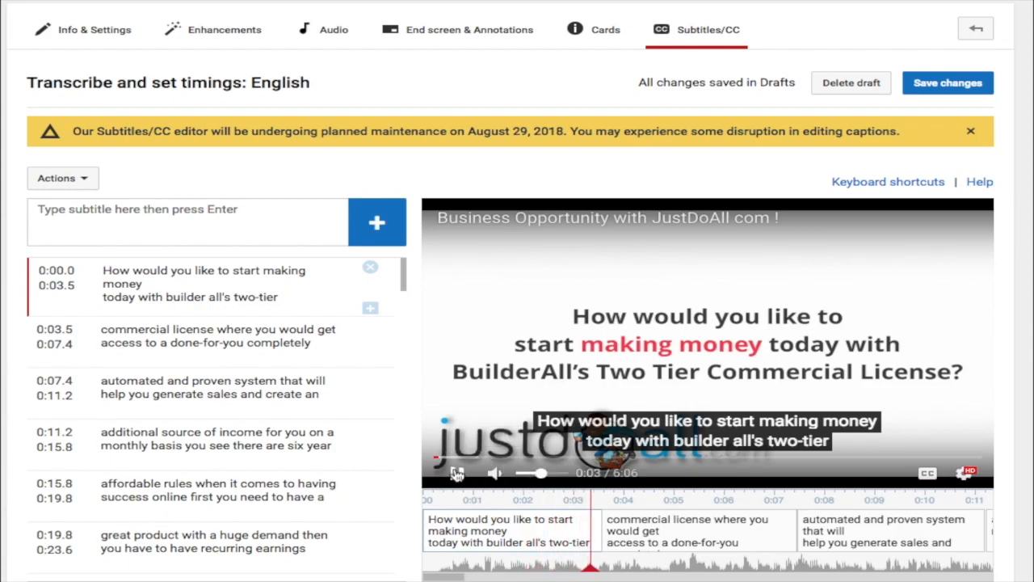
pyautogui.click(170, 297)
pyautogui.press('BackSpace')
pyautogui.write('B')
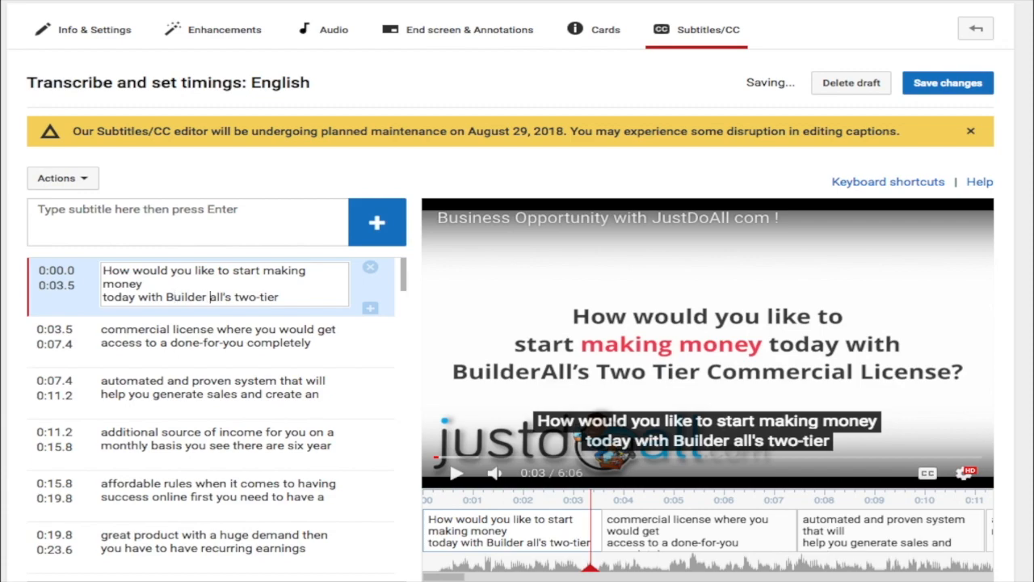
pyautogui.press('BackSpace')
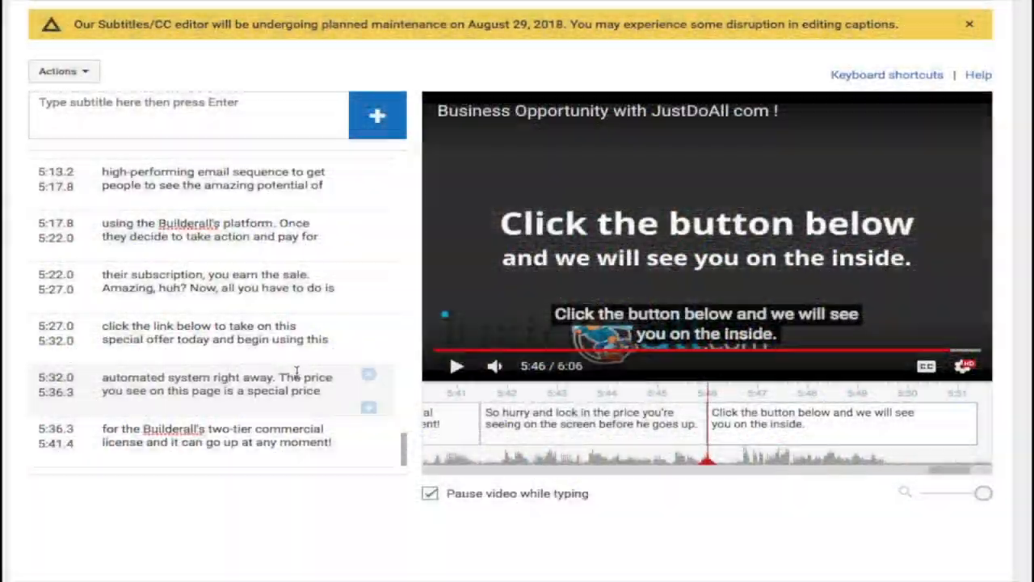
# Save the corrected captions and publish them over the existing English subtitles
pyautogui.scroll(2, 417, 308)
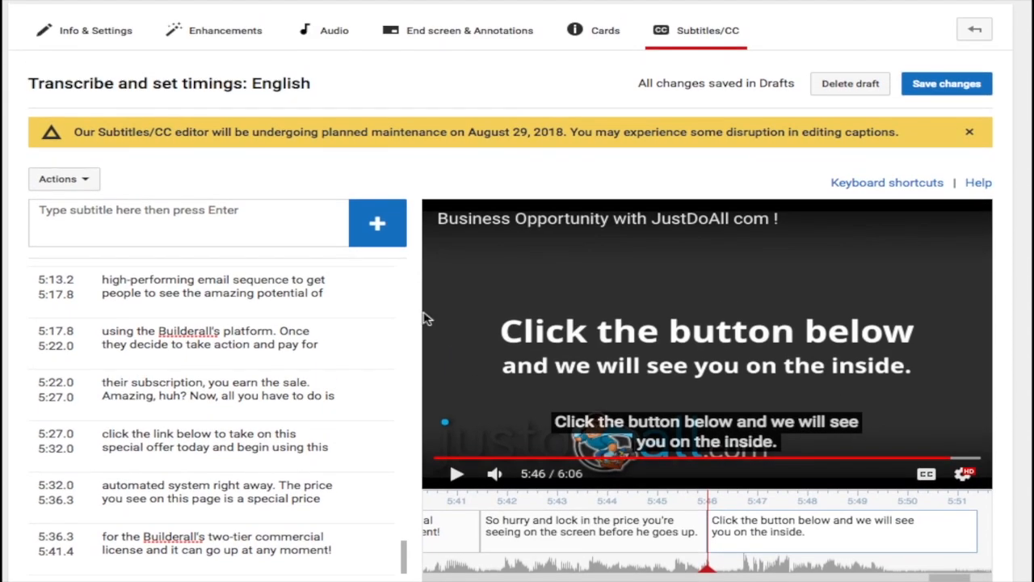
pyautogui.click(954, 90)
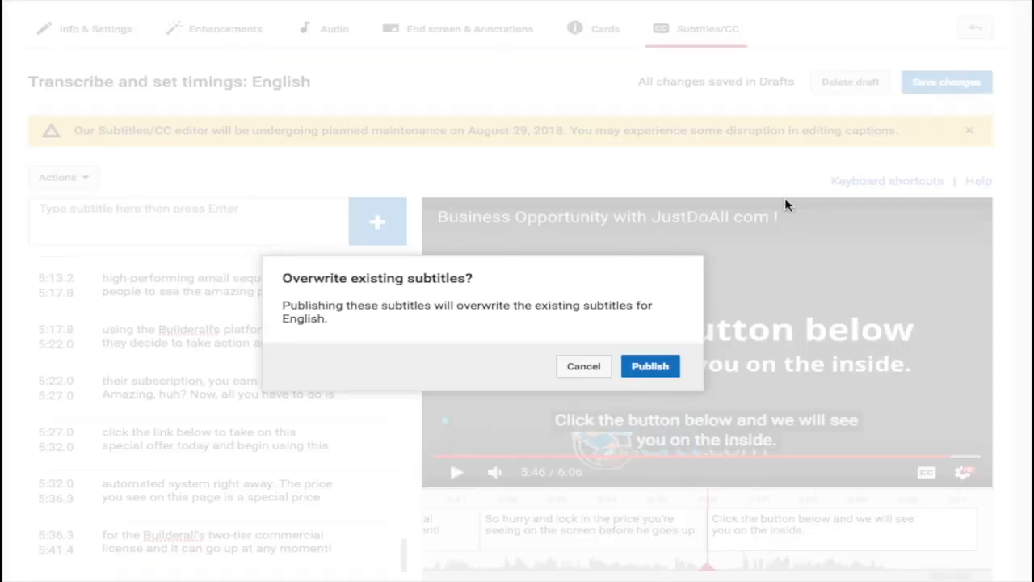
pyautogui.click(650, 366)
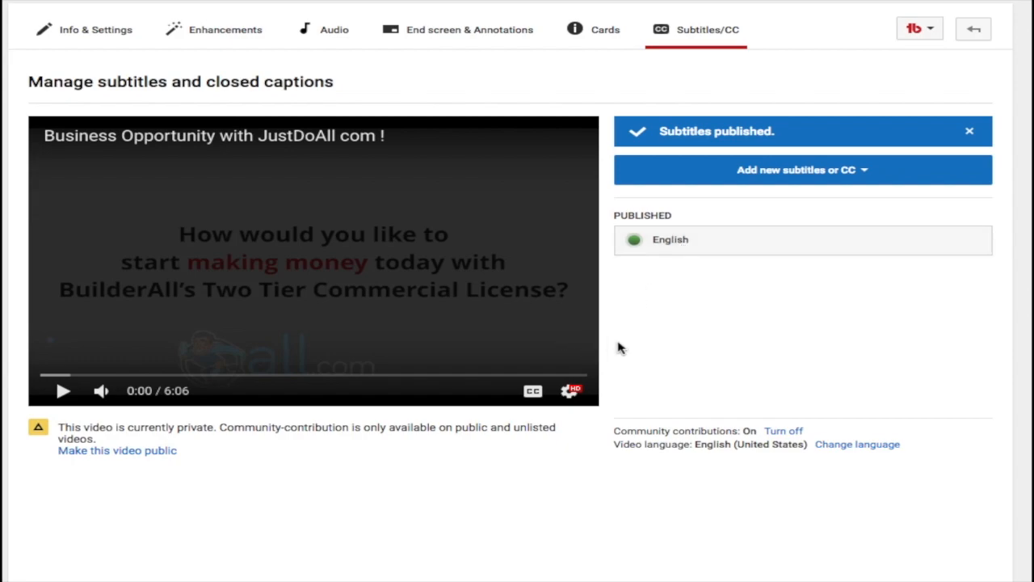
# Play the video with captions turned on to check the published English subtitles, then pause it
pyautogui.click(62, 391)
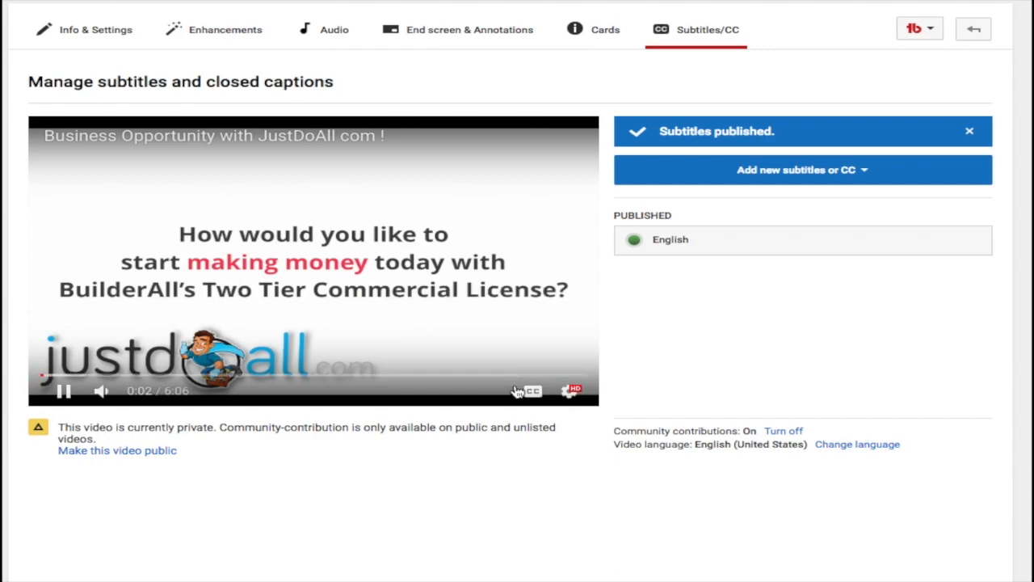
pyautogui.click(527, 388)
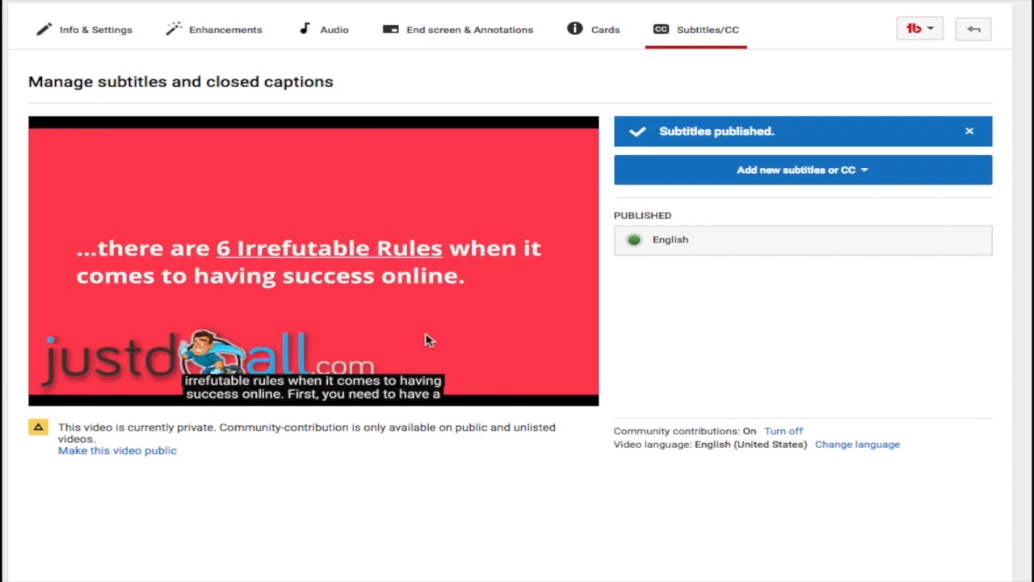
pyautogui.moveTo(89, 401)
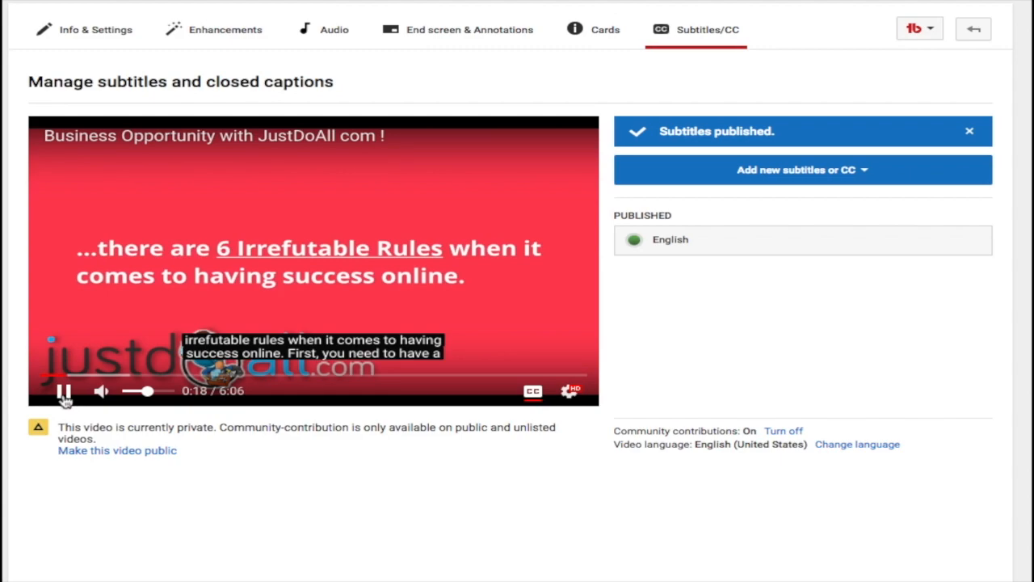
pyautogui.click(65, 394)
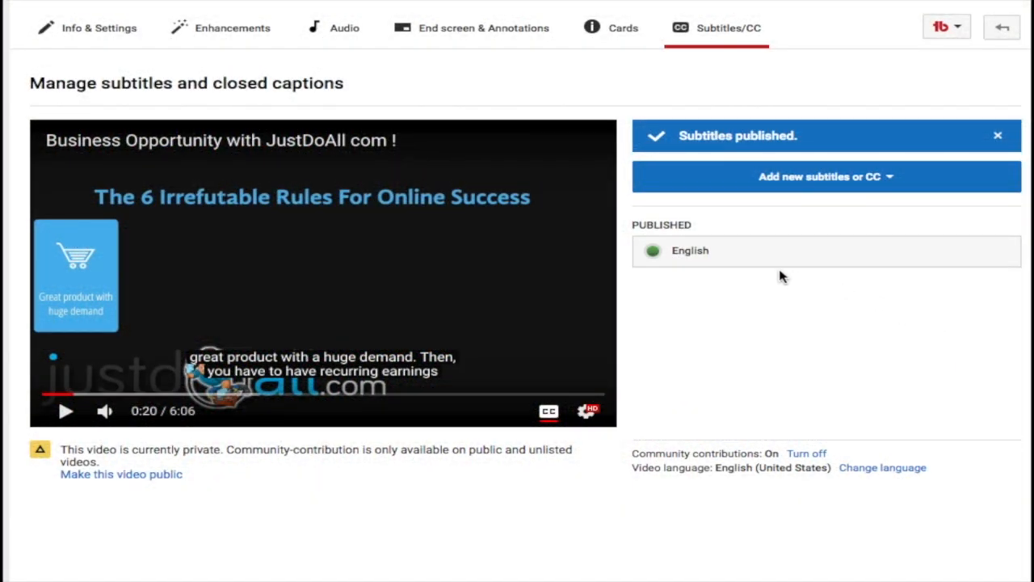
# Download the published English subtitles in .srt format
pyautogui.click(703, 257)
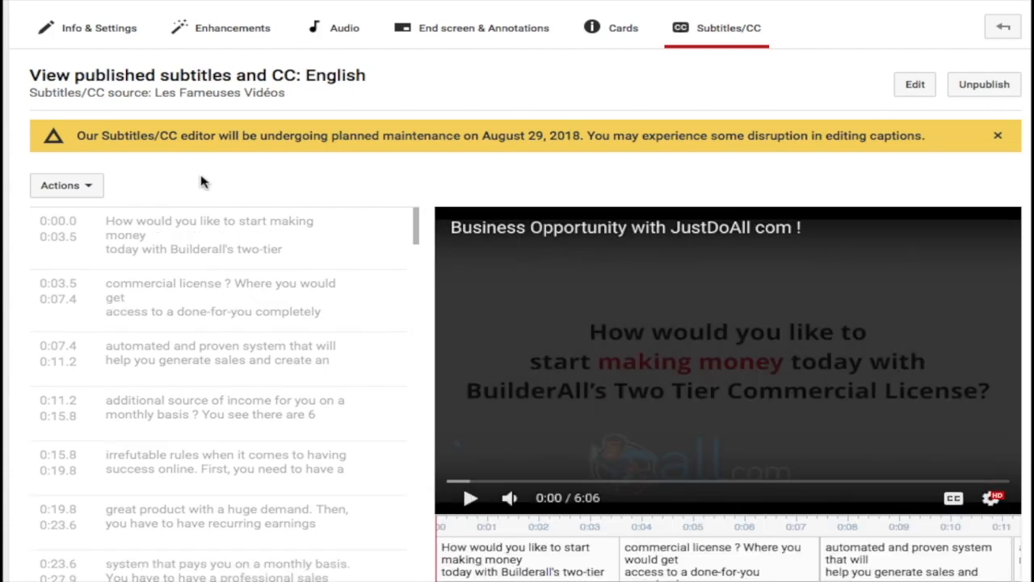
pyautogui.click(93, 190)
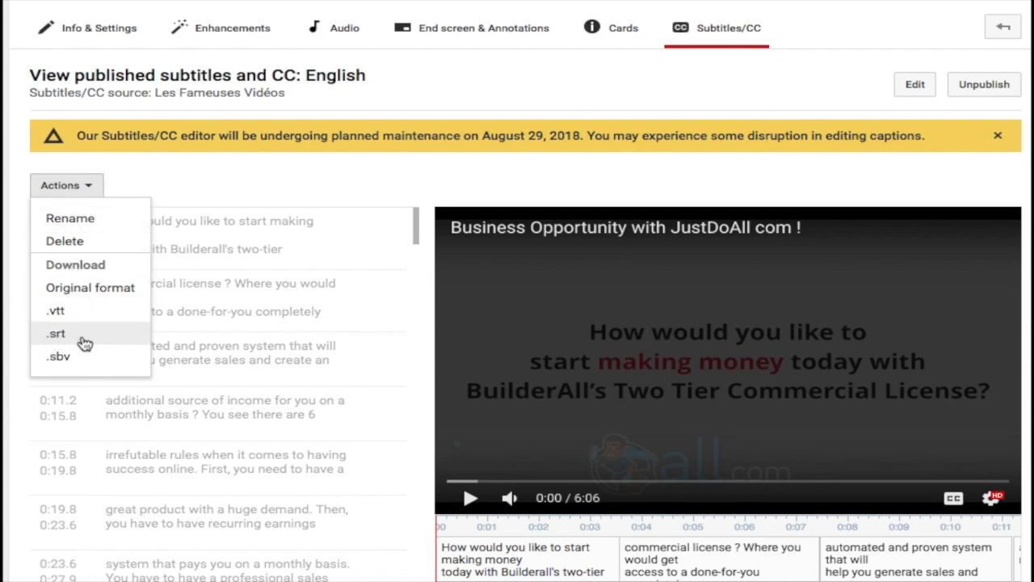
pyautogui.click(91, 342)
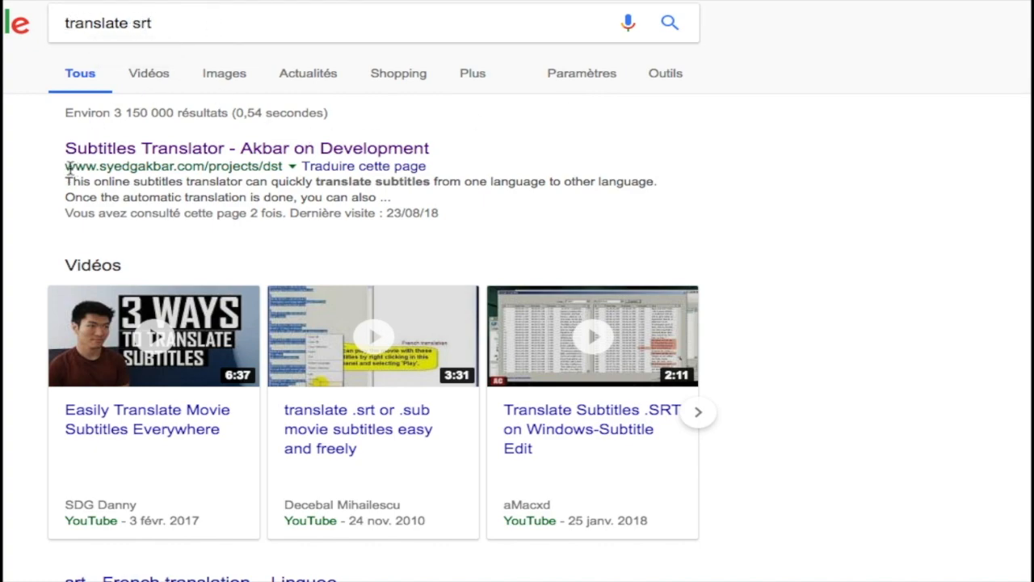
# Open the Subtitles Translator site from the "translate srt" search results and upload captions (2).srt from the Downloads folder
pyautogui.click(224, 156)
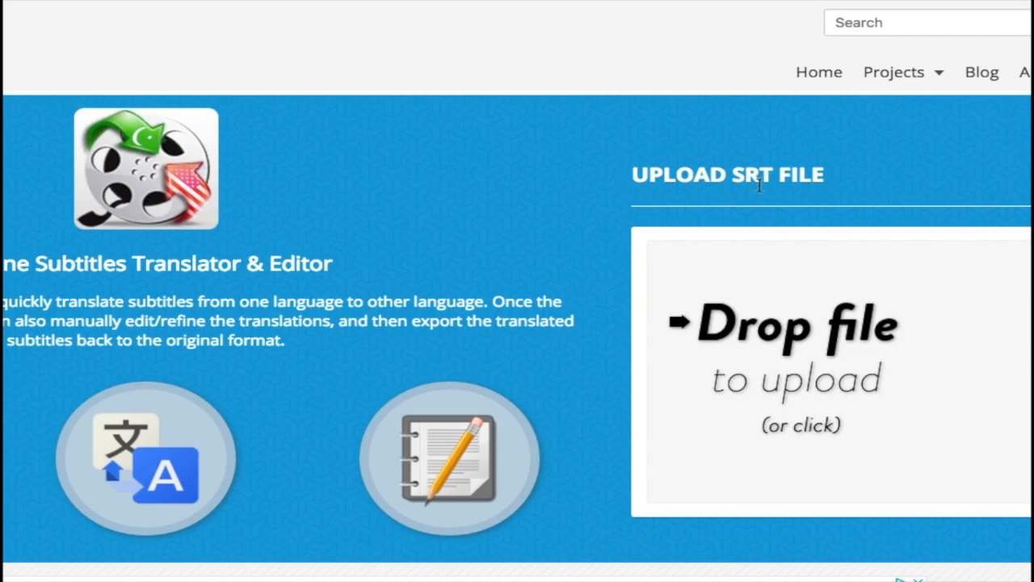
pyautogui.click(760, 346)
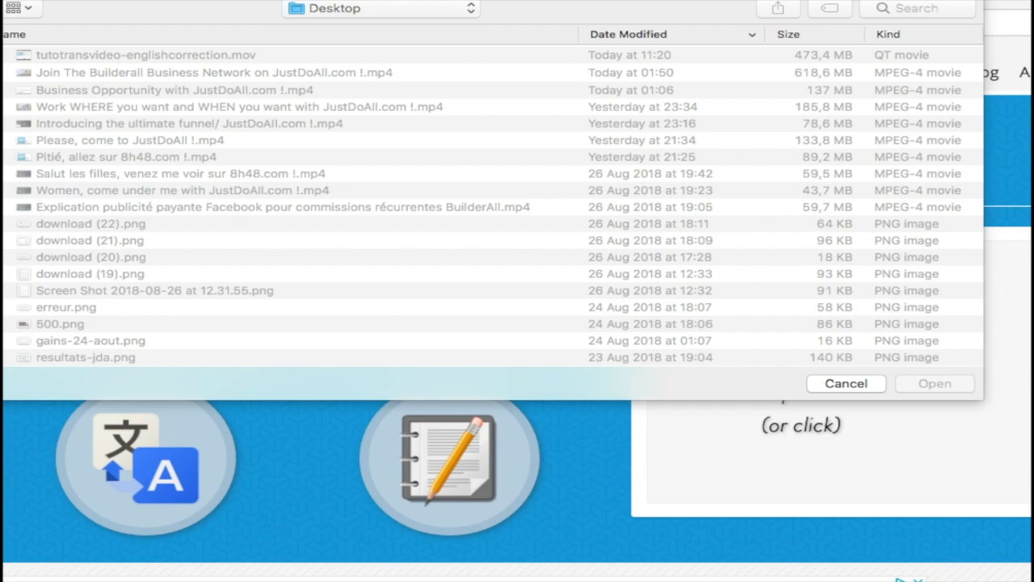
pyautogui.click(2, 153)
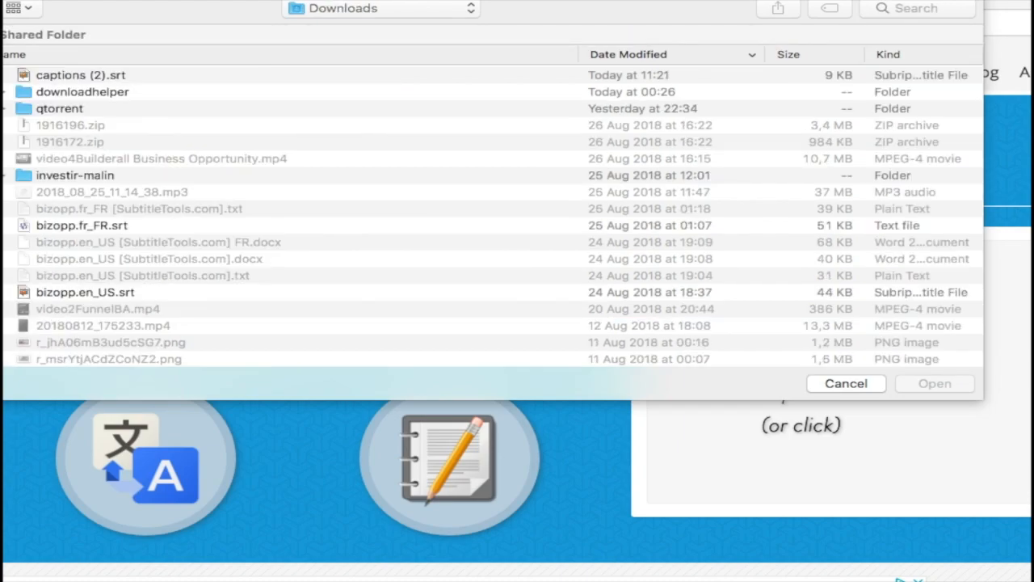
pyautogui.click(93, 78)
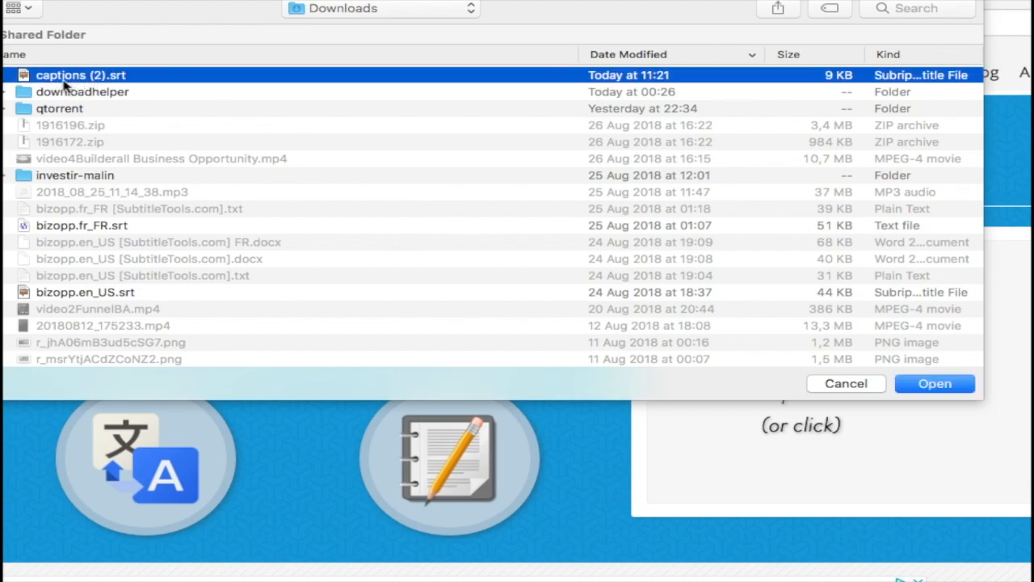
pyautogui.click(933, 384)
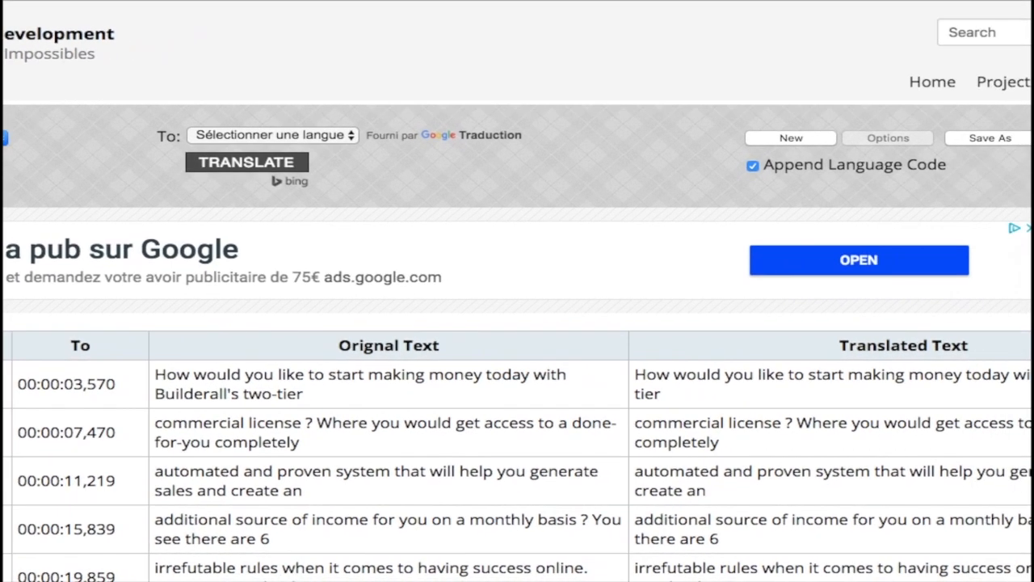
# Translate the uploaded subtitles into Français and review the translated text through the subtitle list
pyautogui.click(351, 135)
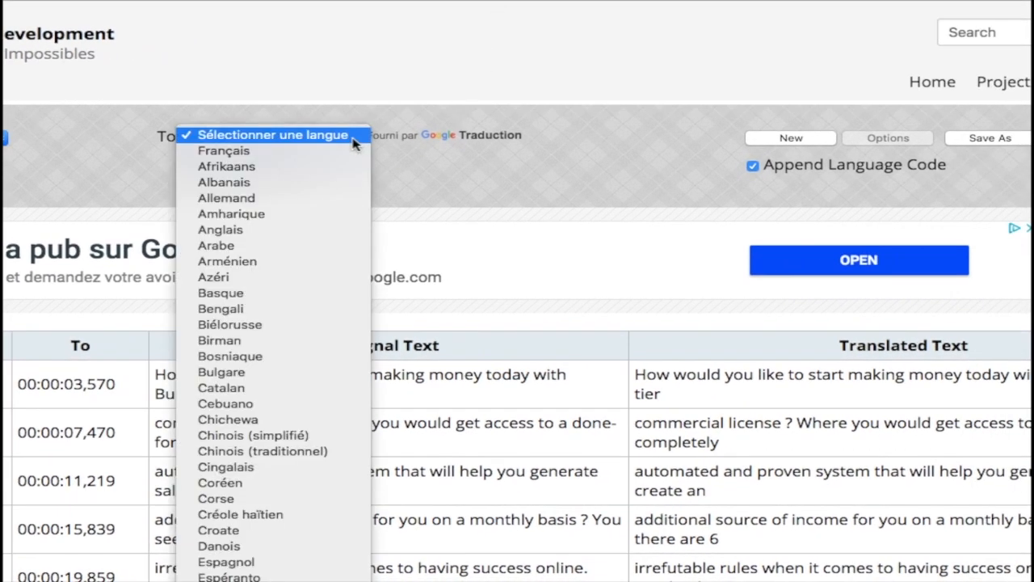
pyautogui.click(293, 152)
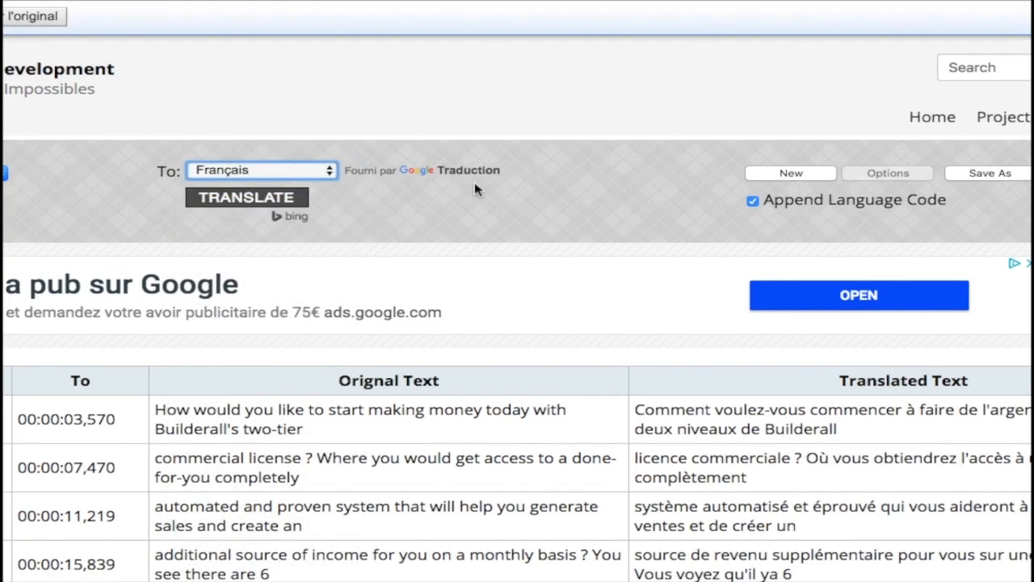
pyautogui.scroll(-5, 709, 453)
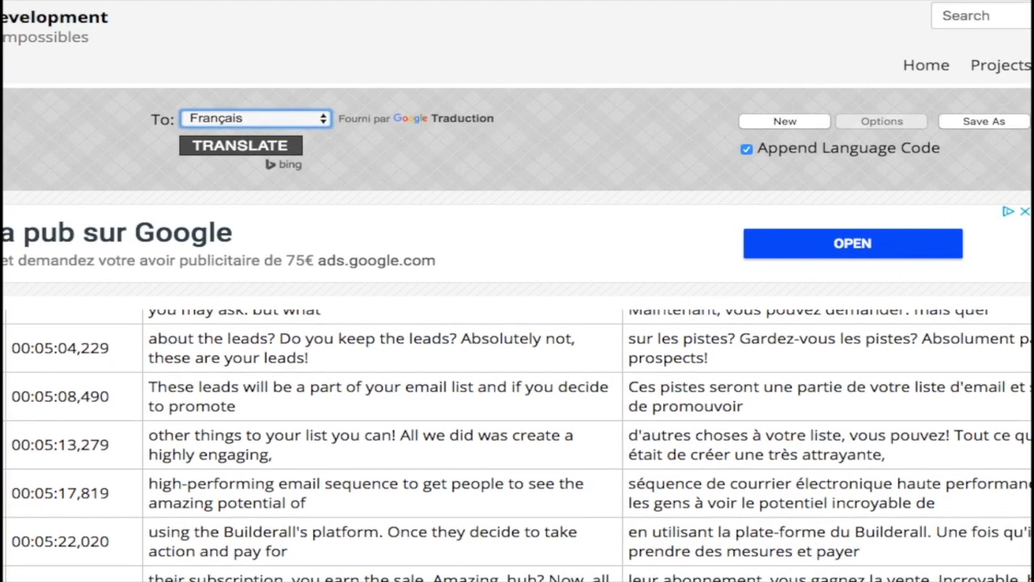
pyautogui.scroll(-5, 679, 242)
pyautogui.scroll(5, 736, 349)
pyautogui.scroll(15, 737, 349)
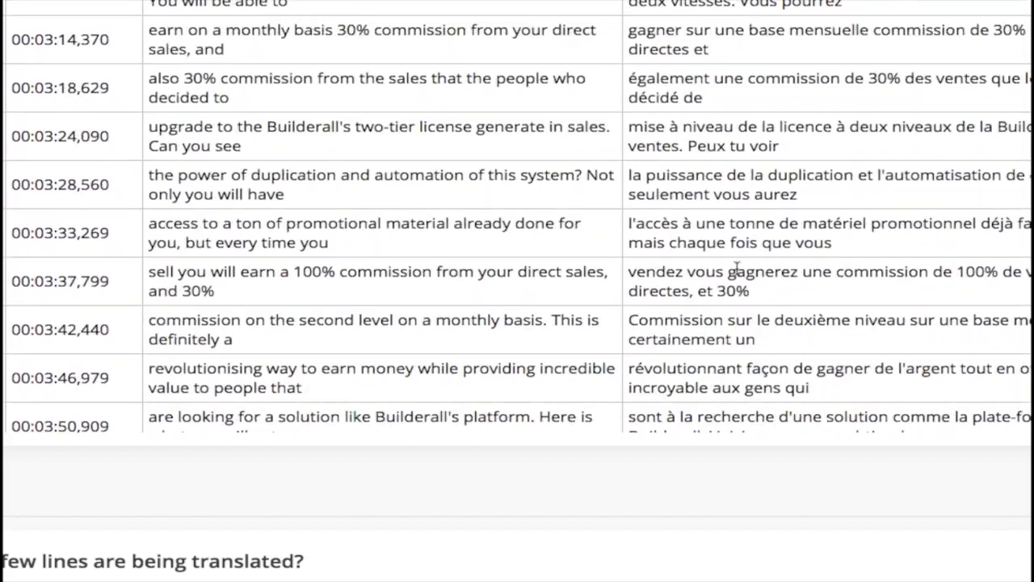
pyautogui.scroll(6, 886, 308)
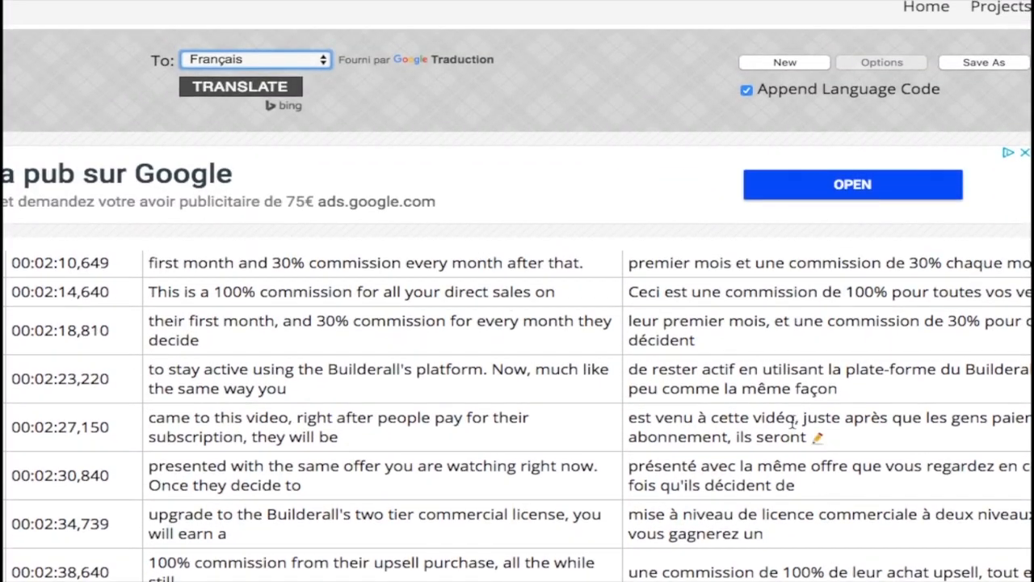
pyautogui.scroll(10, 650, 303)
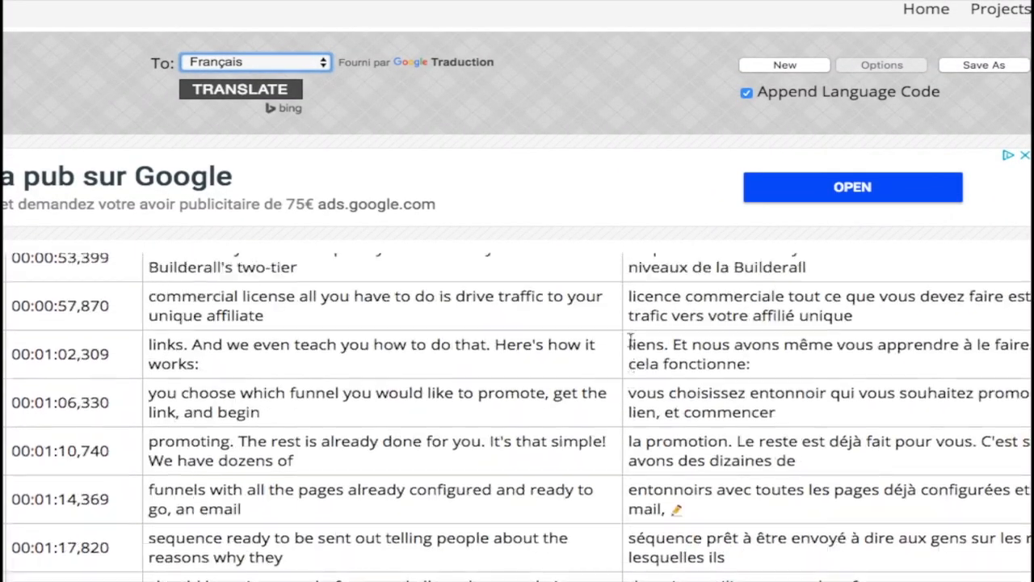
pyautogui.scroll(6, 629, 340)
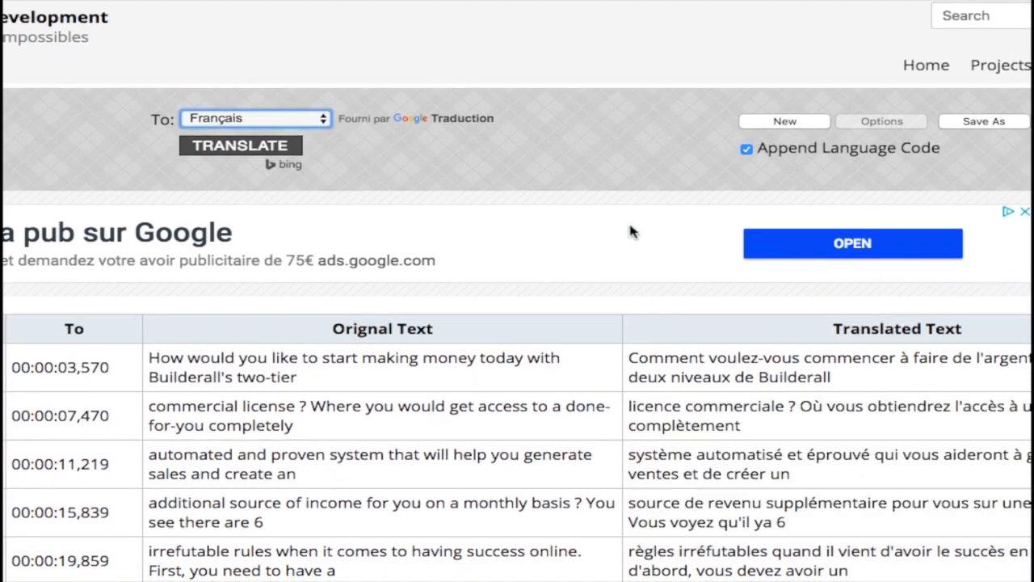
# Turn off Append Language Code and save the translated subtitle file
pyautogui.click(747, 150)
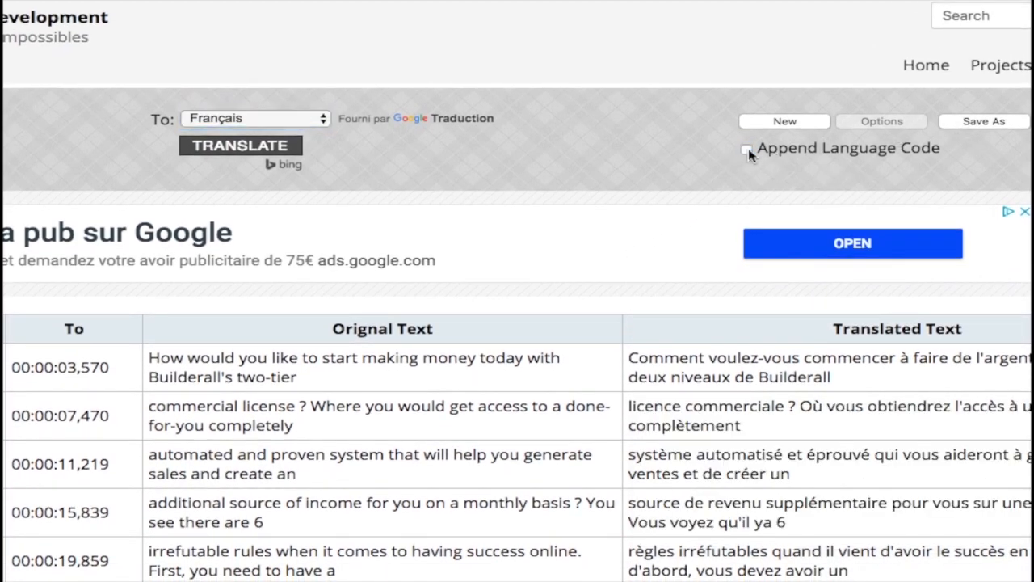
pyautogui.click(976, 126)
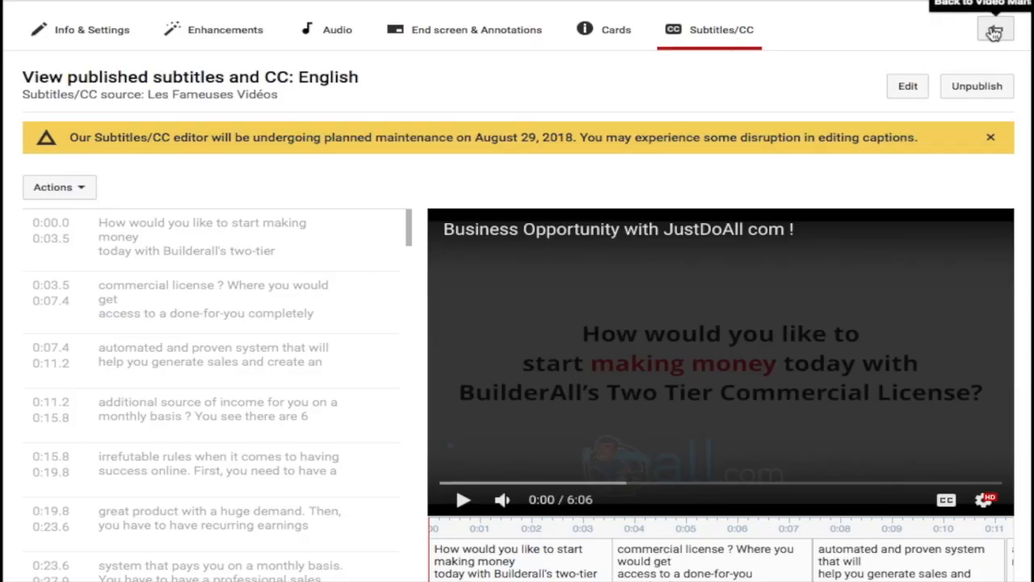
# Return to the YouTube video list, open the subtitles of "Business Opportunity with JustDoAll com !" and add French as a new subtitle language
pyautogui.click(995, 32)
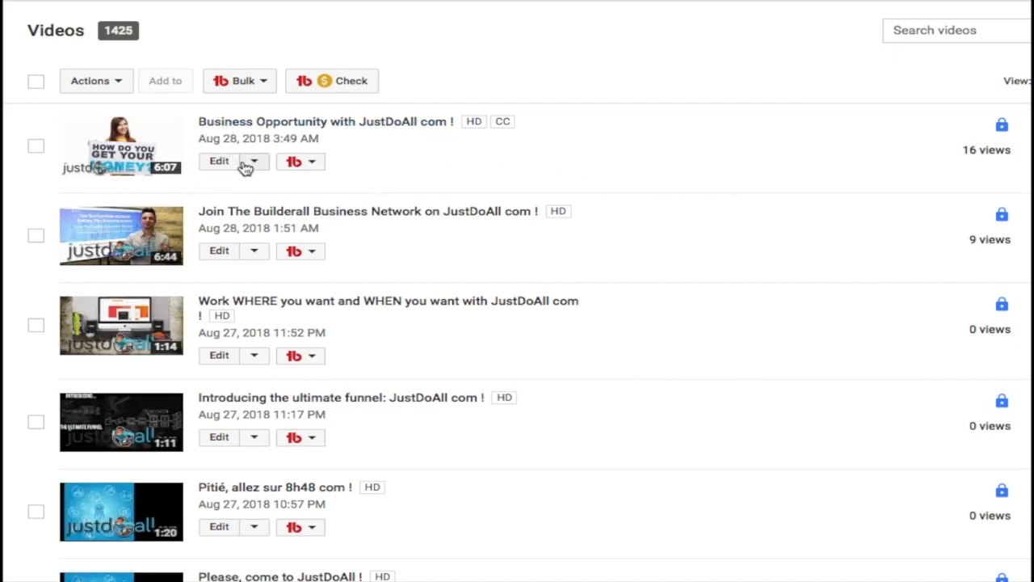
pyautogui.click(273, 129)
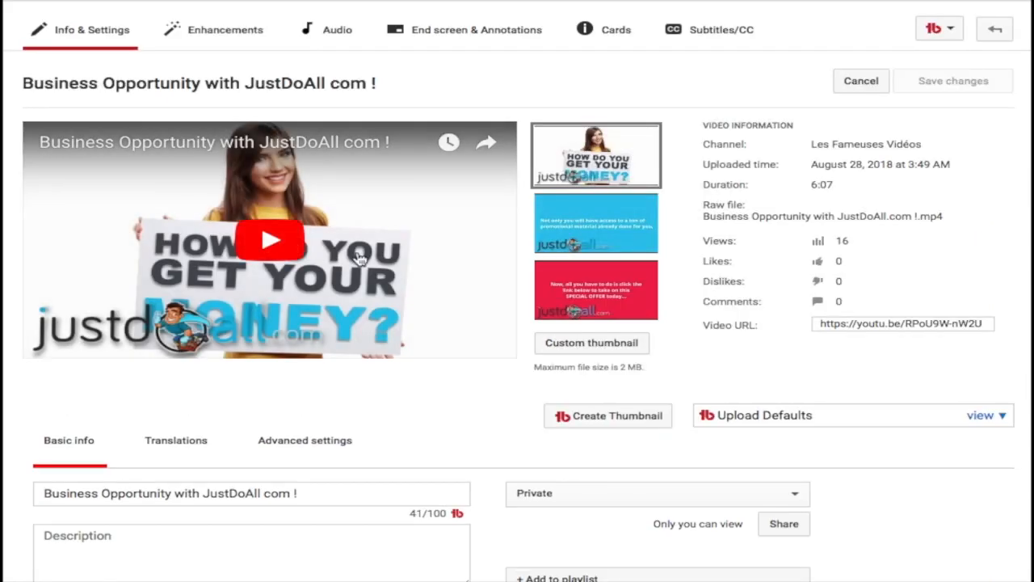
pyautogui.click(722, 32)
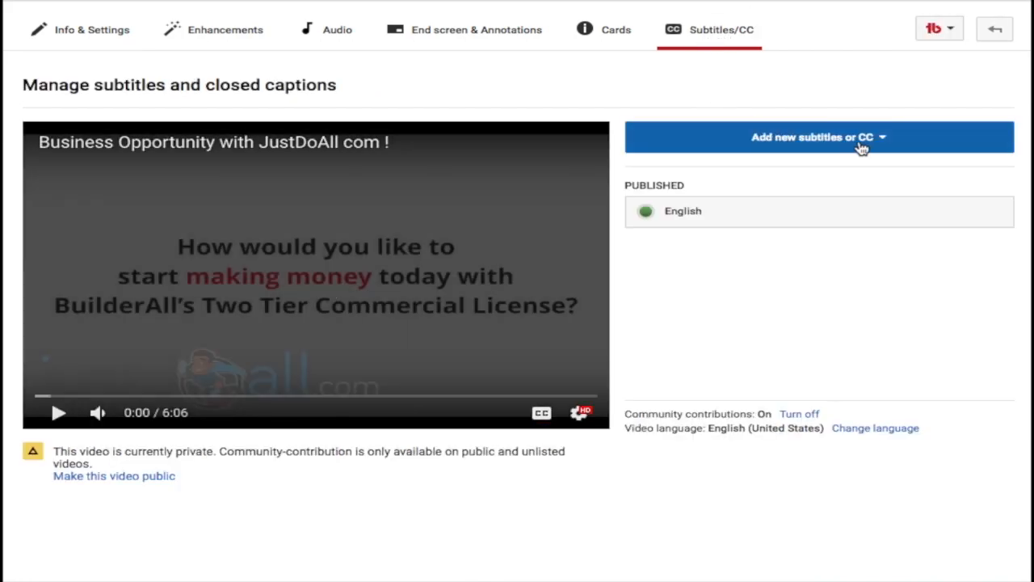
pyautogui.click(870, 139)
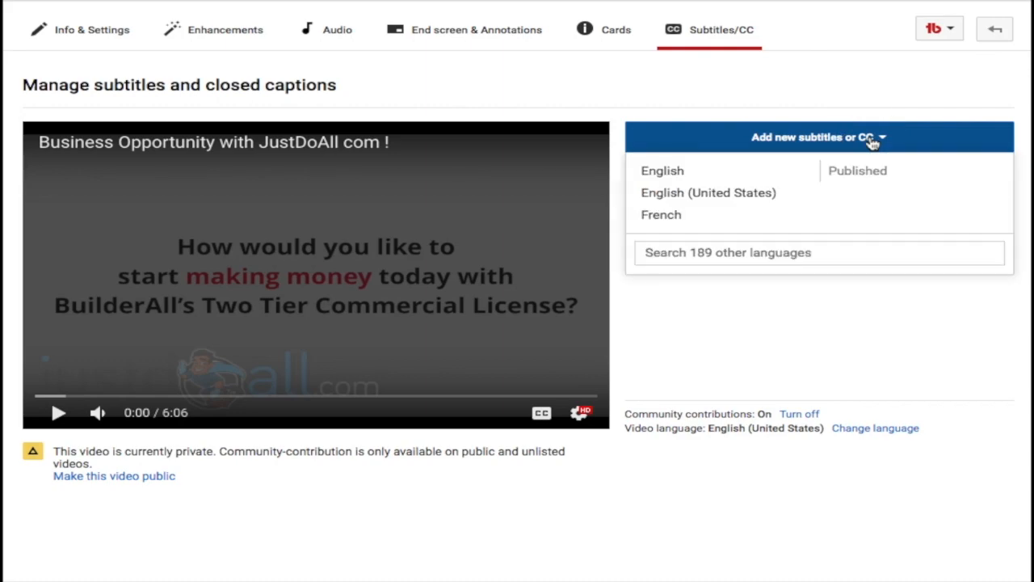
pyautogui.click(672, 222)
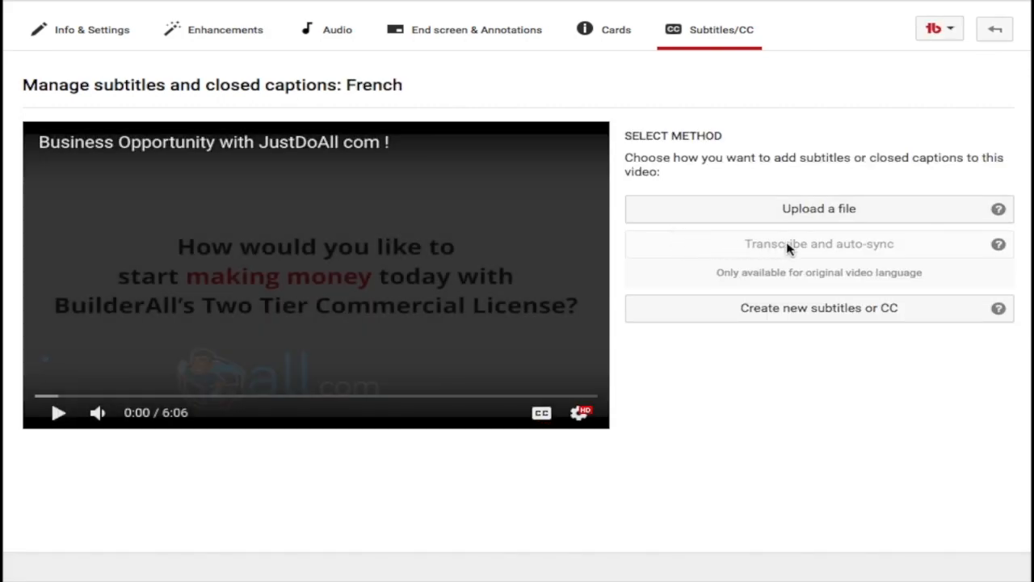
# Upload captions (2) (1).srt as the subtitles file for the French version
pyautogui.click(836, 209)
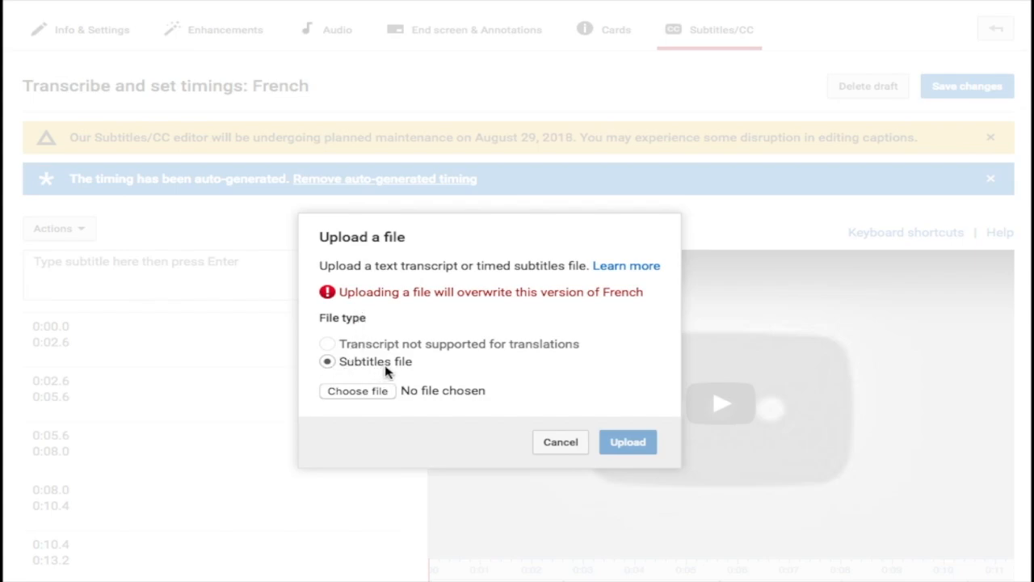
pyautogui.click(373, 397)
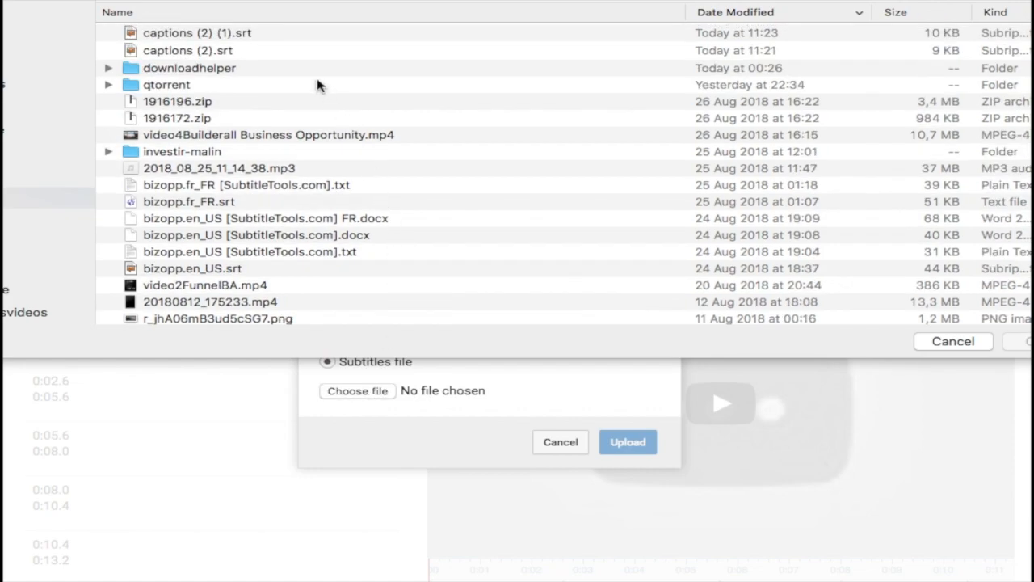
pyautogui.click(223, 37)
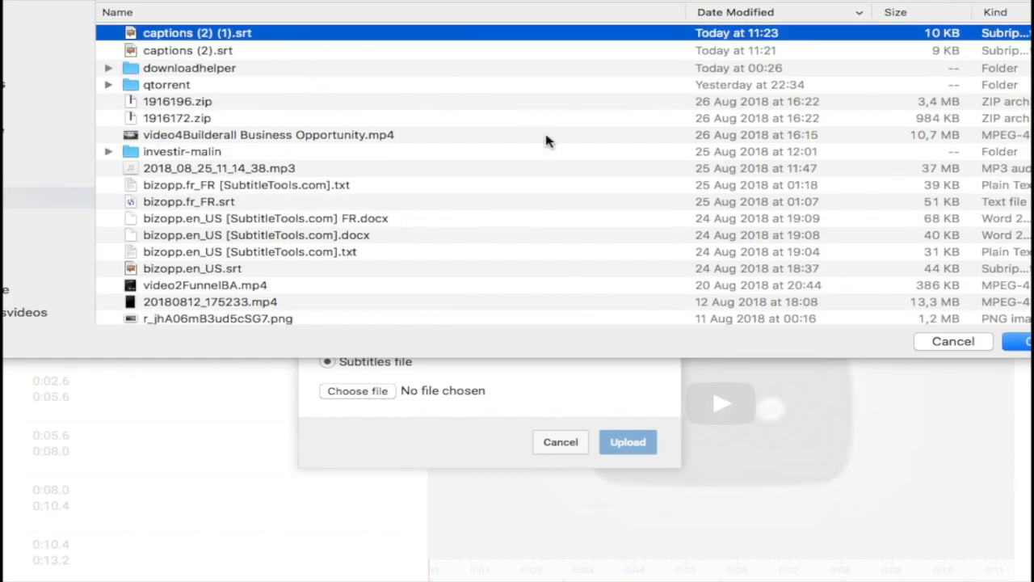
pyautogui.click(1016, 342)
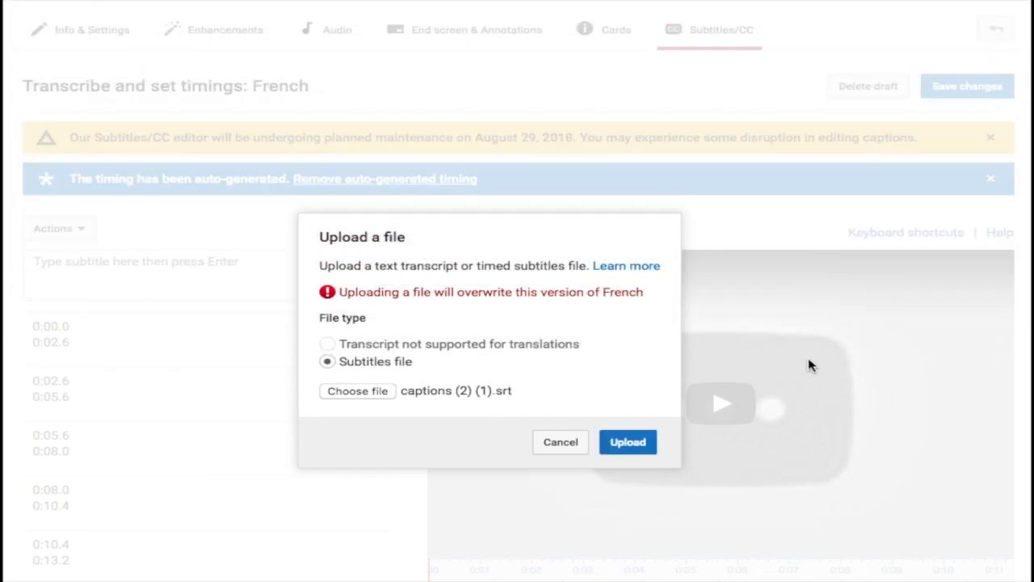
pyautogui.click(617, 445)
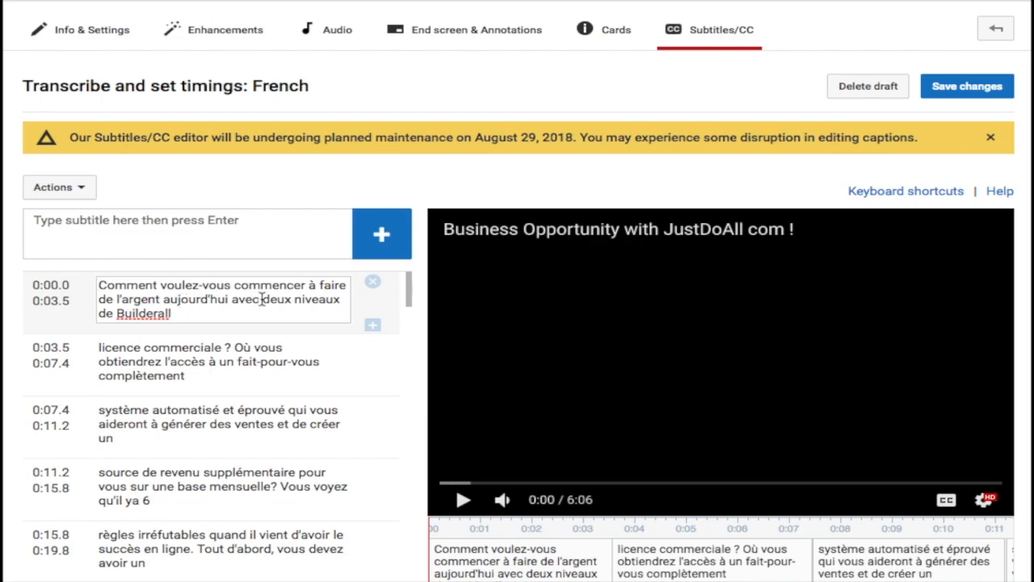
# Play the opening of the video briefly to check the French captions, and open the first subtitle for editing just before "deux niveaux"
pyautogui.click(462, 499)
pyautogui.click(464, 500)
pyautogui.click(267, 299)
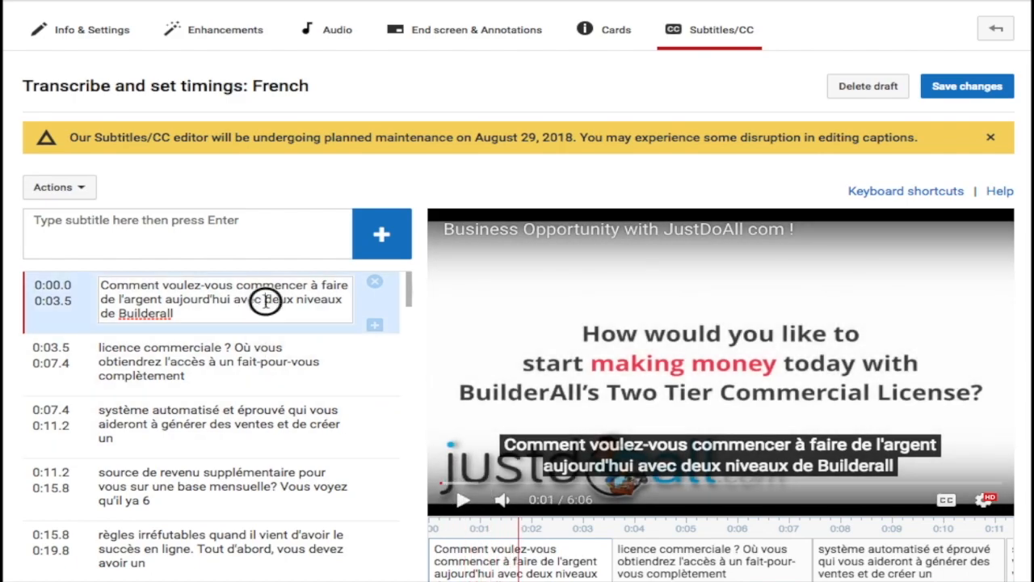
pyautogui.write("l'affiliz")
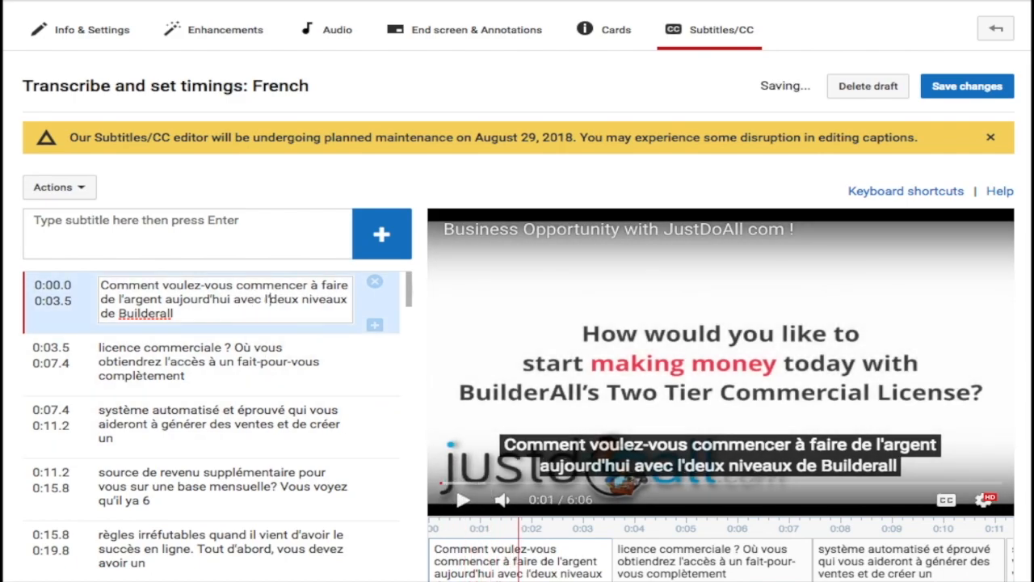
pyautogui.press('BackSpace')
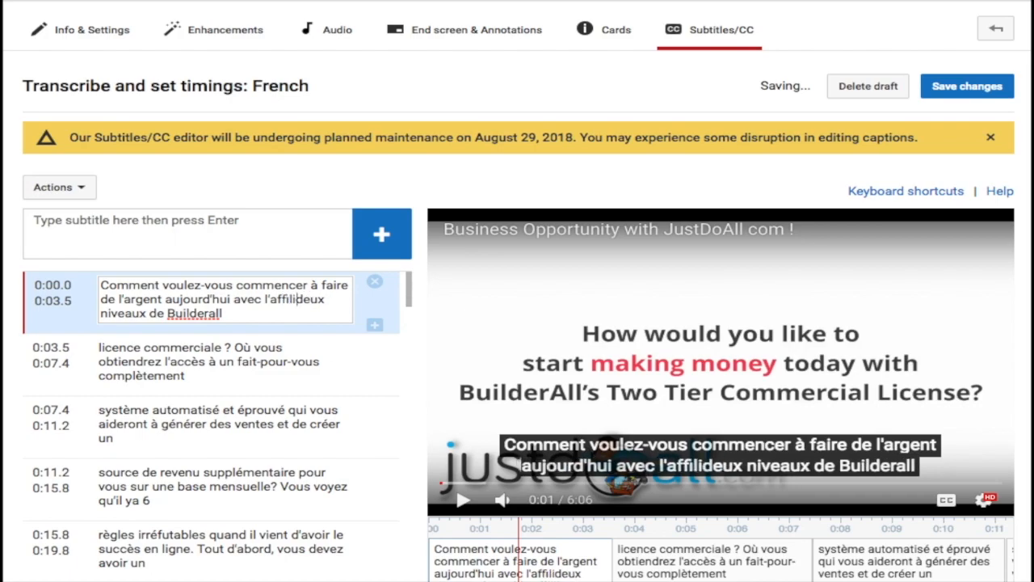
pyautogui.write('ation')
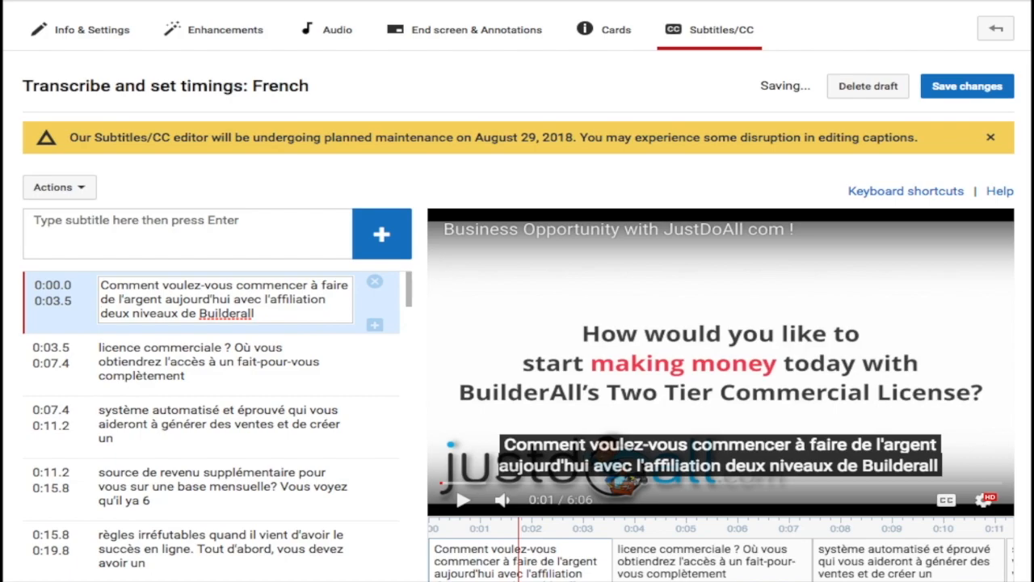
pyautogui.press('BackSpace')
pyautogui.press('BackSpace')
pyautogui.press('BackSpace')
pyautogui.press('BackSpace')
pyautogui.press('BackSpace')
pyautogui.press('BackSpace')
pyautogui.press('BackSpace')
pyautogui.press('BackSpace')
pyautogui.press('BackSpace')
pyautogui.press('BackSpace')
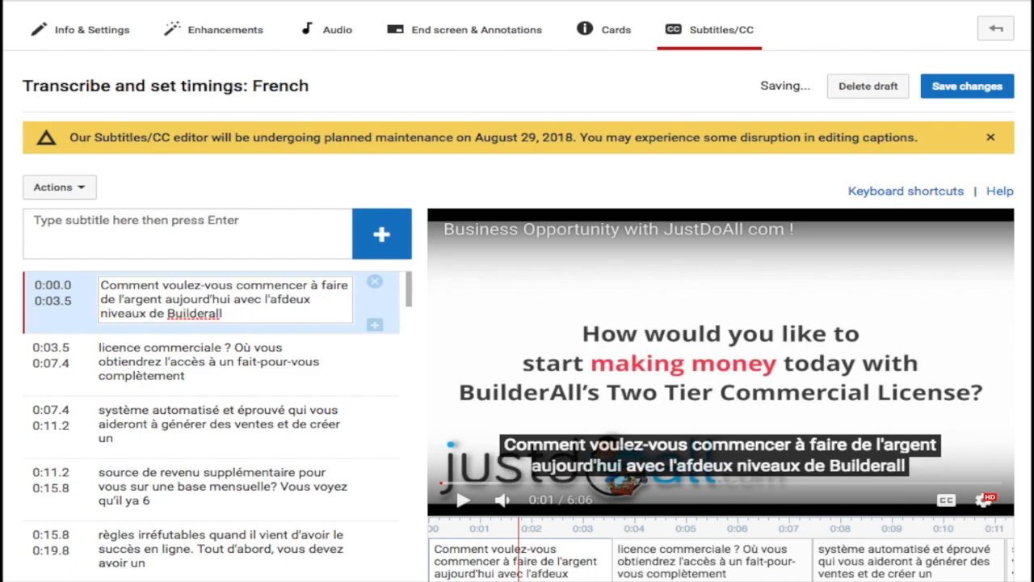
pyautogui.press('BackSpace')
pyautogui.press('BackSpace')
pyautogui.press('BackSpace')
pyautogui.press('BackSpace')
# Reword the end of the first French subtitle to "avec les deux niveaux de l'affiliation Builderall ?"
pyautogui.write('les')
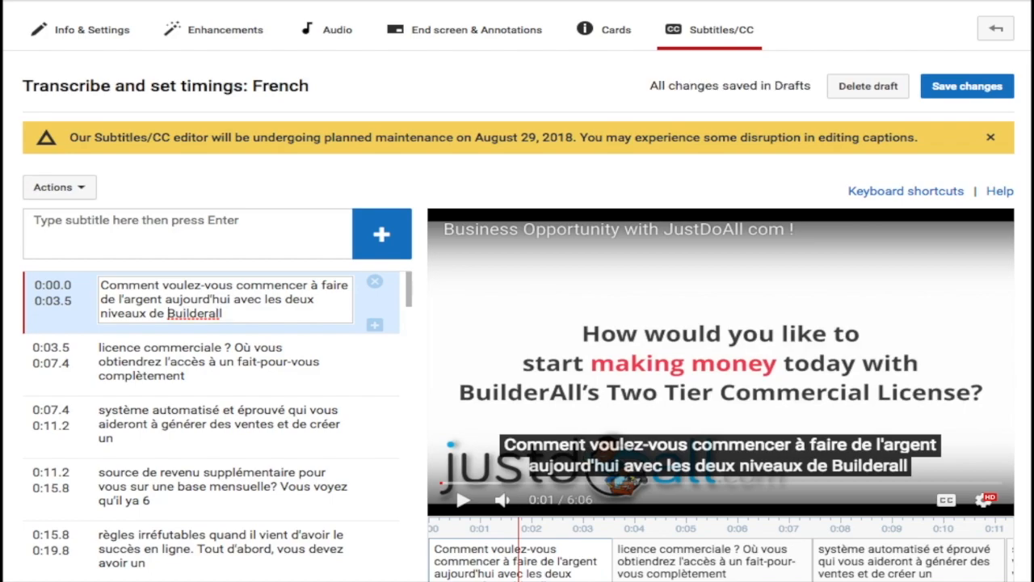
pyautogui.write(" l'affiliation ")
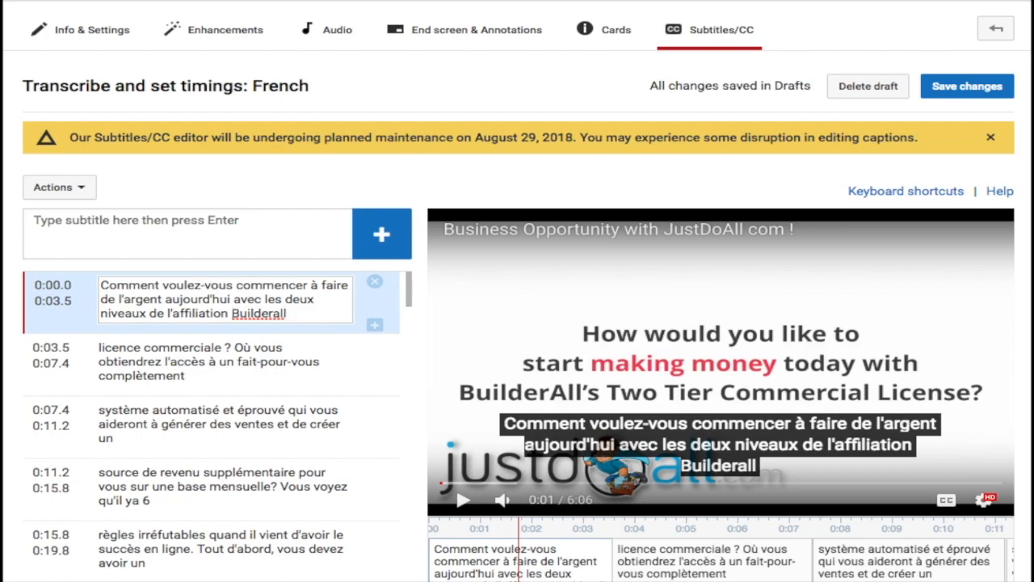
pyautogui.write(' ?')
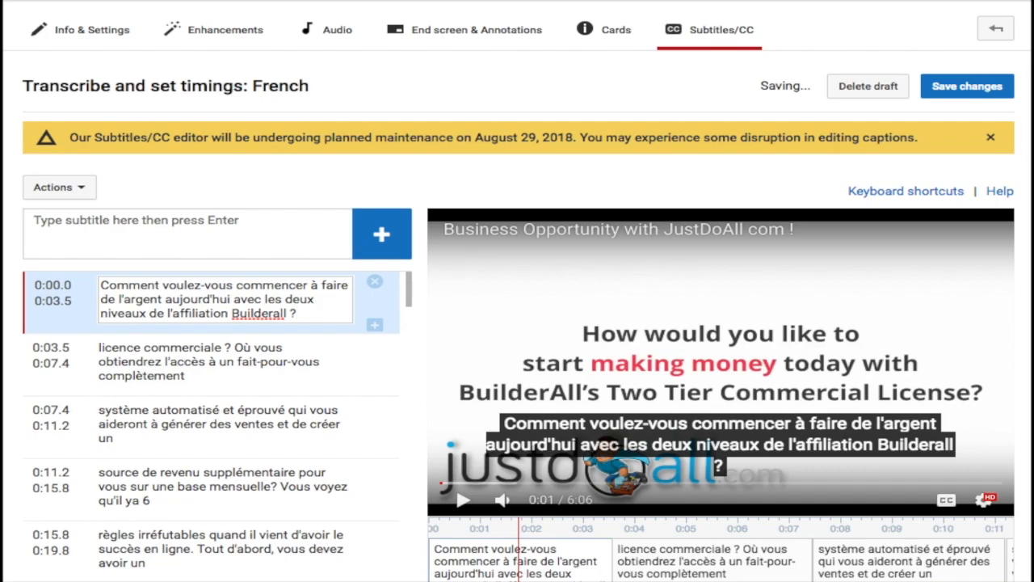
# Remove "Comment" from the first French subtitle so that it begins with a capitalized "Voulez-vous"
pyautogui.click(169, 286)
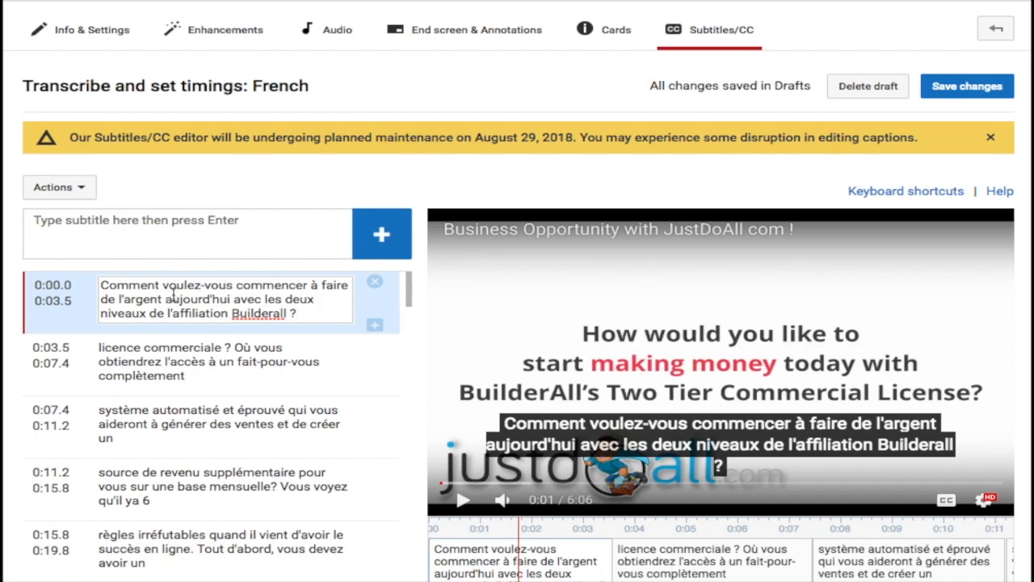
pyautogui.press('BackSpace')
pyautogui.press('BackSpace')
pyautogui.press('BackSpace')
pyautogui.press('BackSpace')
pyautogui.press('BackSpace')
pyautogui.press('BackSpace')
pyautogui.press('BackSpace')
pyautogui.press('BackSpace')
pyautogui.press('BackSpace')
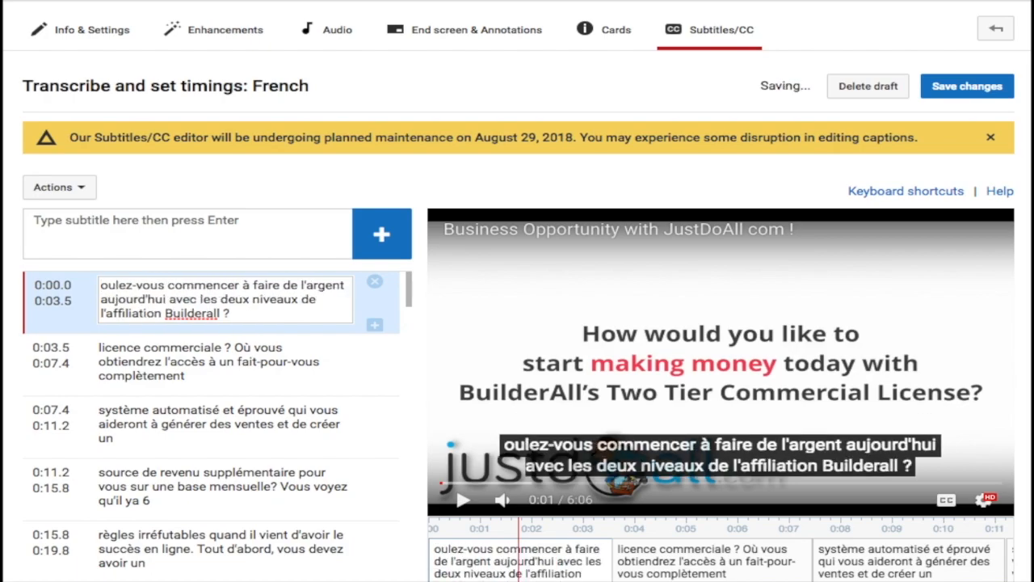
pyautogui.write('V')
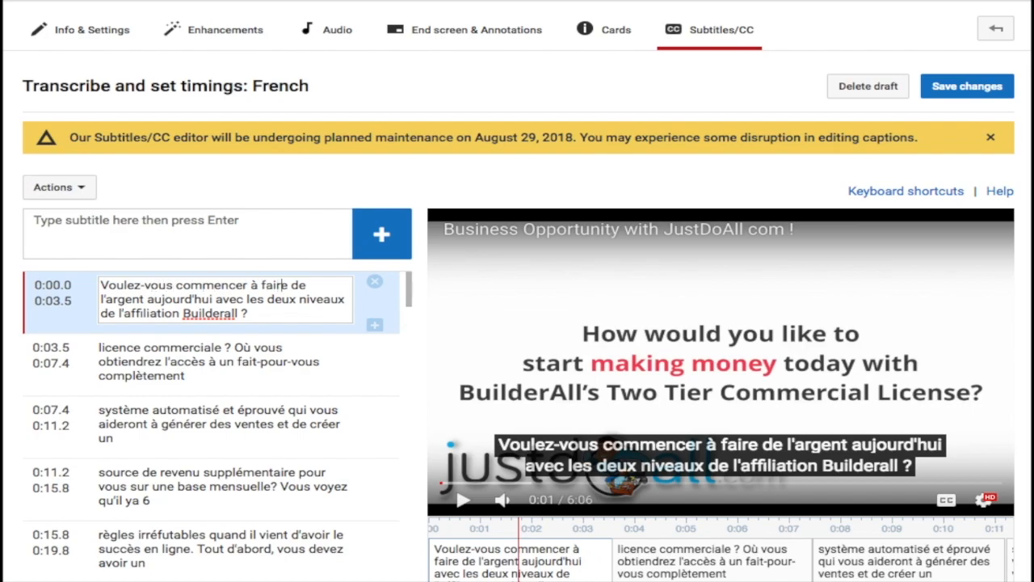
# Replace "faire" with "gagner" in the first French subtitle
pyautogui.press('BackSpace')
pyautogui.press('BackSpace')
pyautogui.press('BackSpace')
pyautogui.press('BackSpace')
pyautogui.press('BackSpace')
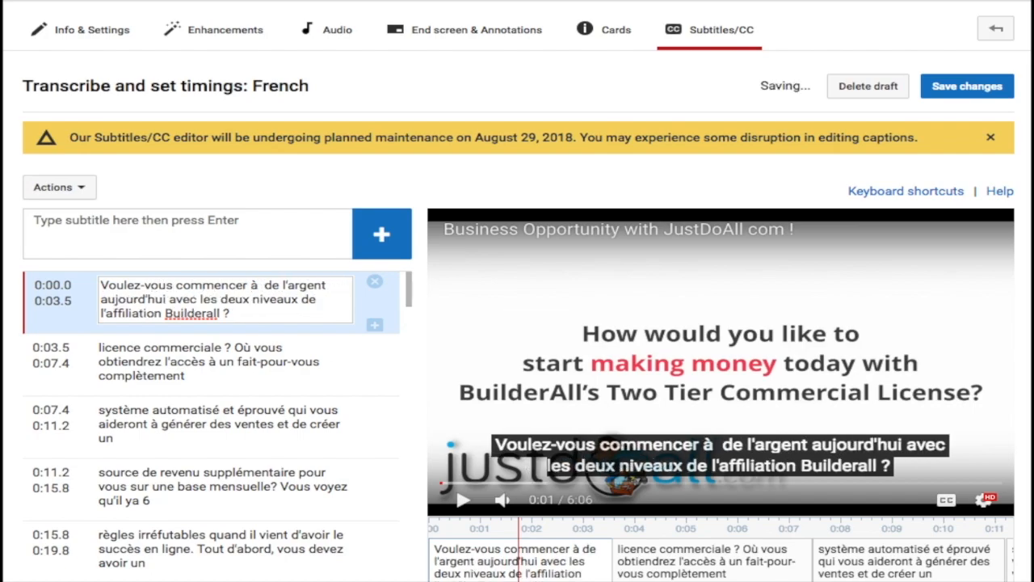
pyautogui.write('gagner')
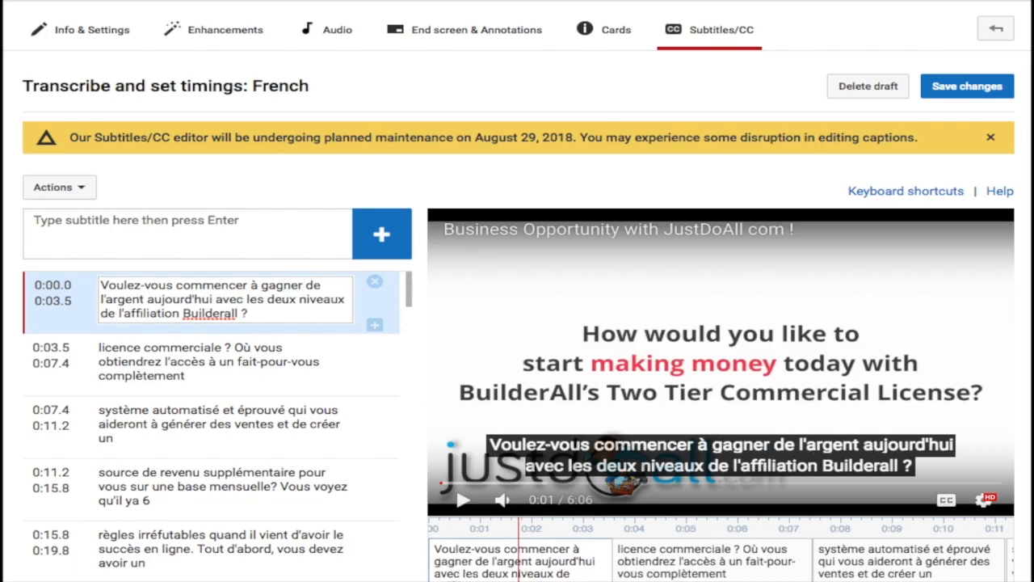
# Shorten "de l'affiliation" to "d'affiliation" in the first French subtitle
pyautogui.click(121, 313)
pyautogui.press('BackSpace')
pyautogui.press('BackSpace')
pyautogui.press('BackSpace')
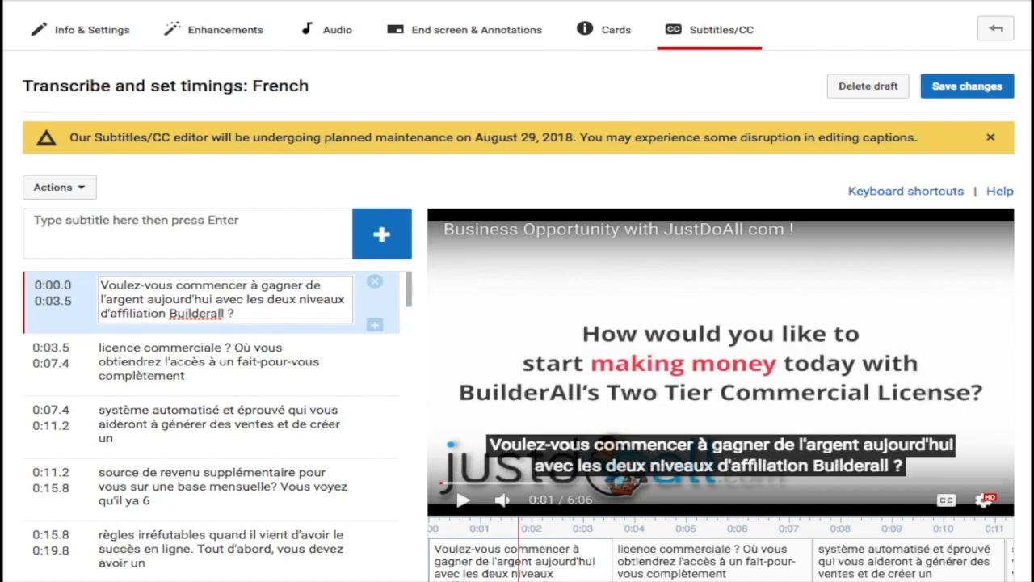
# Delete "licence commerciale ?" from the start of the second French subtitle and move on to the third subtitle
pyautogui.click(238, 347)
pyautogui.press('BackSpace')
pyautogui.press('BackSpace')
pyautogui.press('BackSpace')
pyautogui.press('BackSpace')
pyautogui.press('BackSpace')
pyautogui.press('BackSpace')
pyautogui.press('BackSpace')
pyautogui.press('BackSpace')
pyautogui.press('BackSpace')
pyautogui.press('BackSpace')
pyautogui.press('BackSpace')
pyautogui.press('BackSpace')
pyautogui.press('BackSpace')
pyautogui.press('BackSpace')
pyautogui.press('BackSpace')
pyautogui.press('BackSpace')
pyautogui.press('BackSpace')
pyautogui.press('BackSpace')
pyautogui.press('BackSpace')
pyautogui.press('BackSpace')
pyautogui.press('BackSpace')
pyautogui.press('BackSpace')
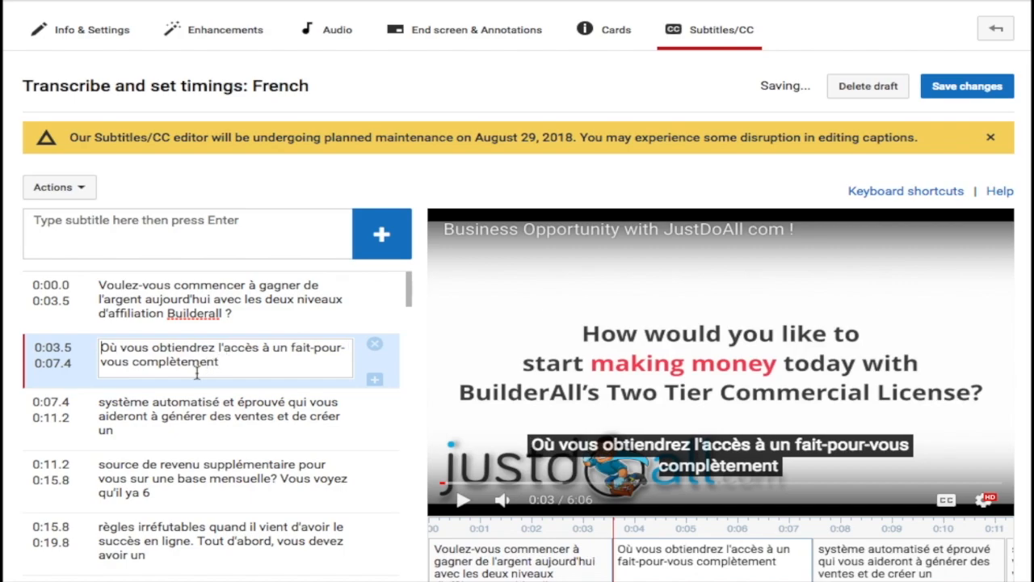
pyautogui.click(165, 402)
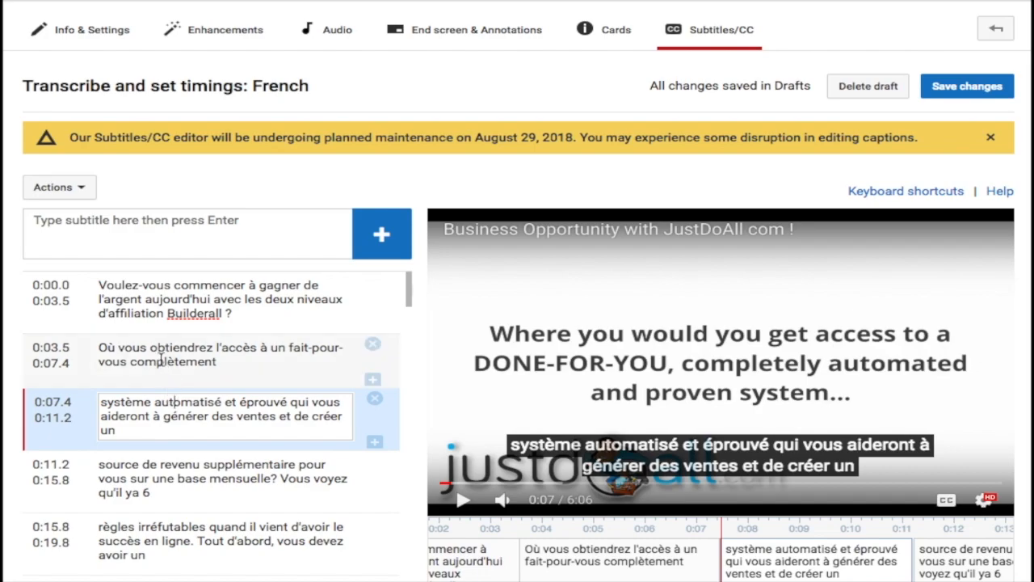
# Recheck the wording of the second and third French subtitles and save the French subtitle changes
pyautogui.click(134, 349)
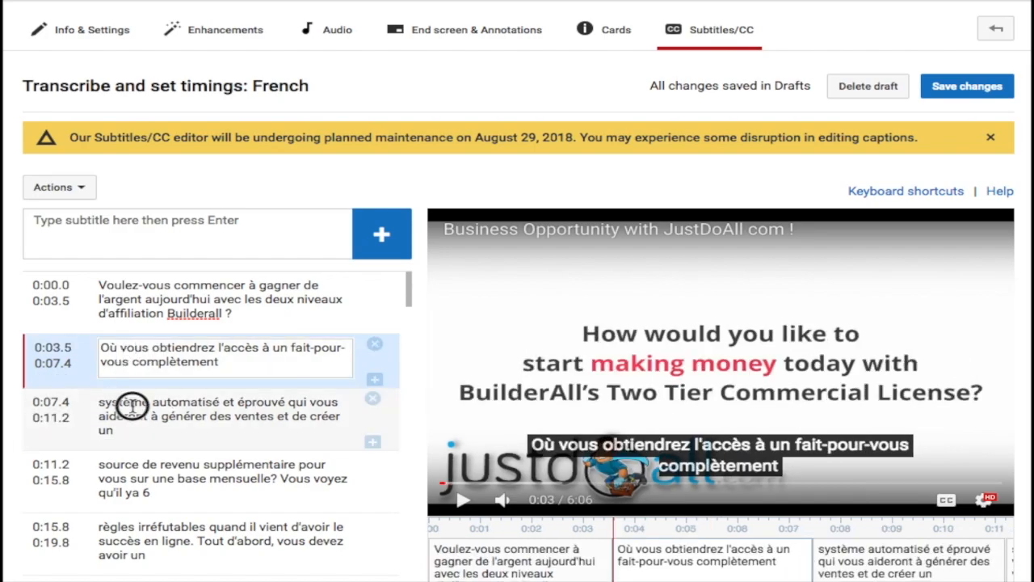
pyautogui.click(132, 406)
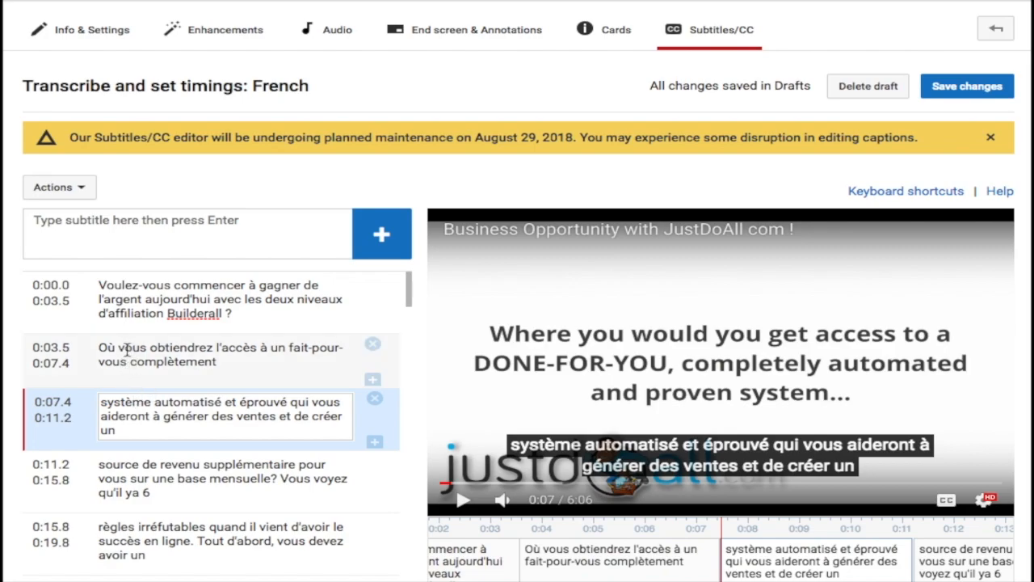
pyautogui.click(126, 349)
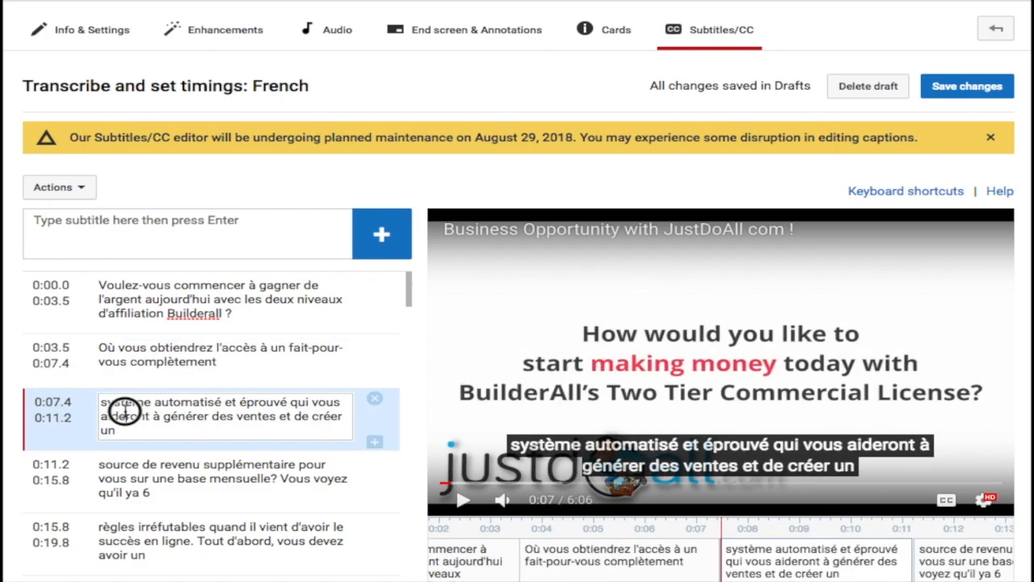
pyautogui.click(118, 409)
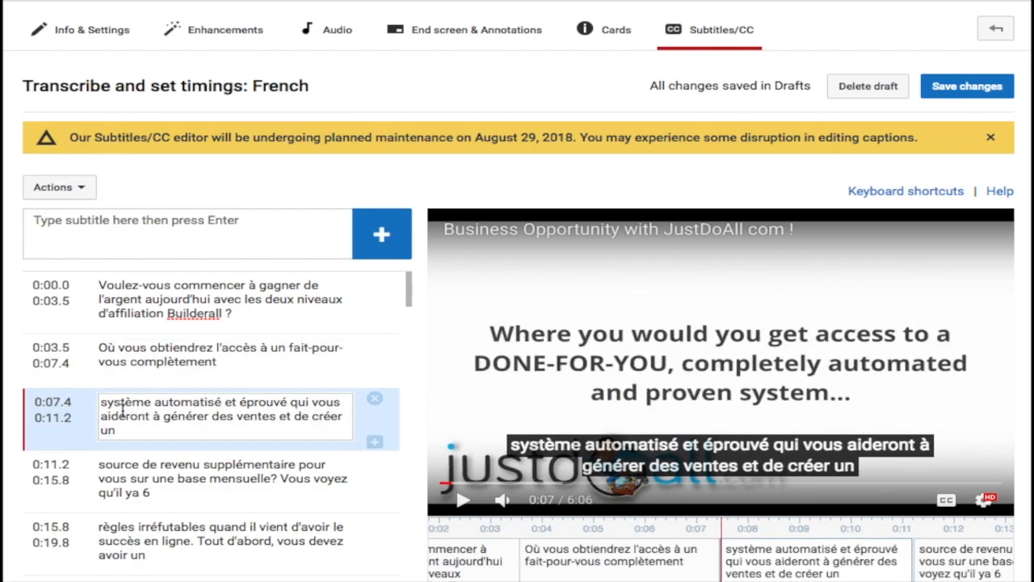
pyautogui.click(963, 89)
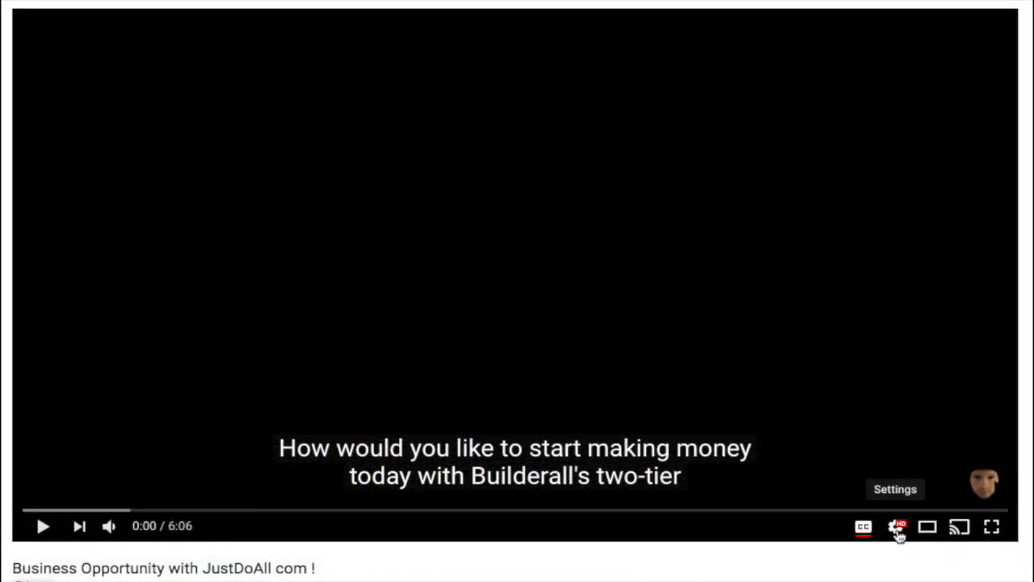
# Switch the subtitles on the video's watch page to French, mute the sound and play the video
pyautogui.click(897, 528)
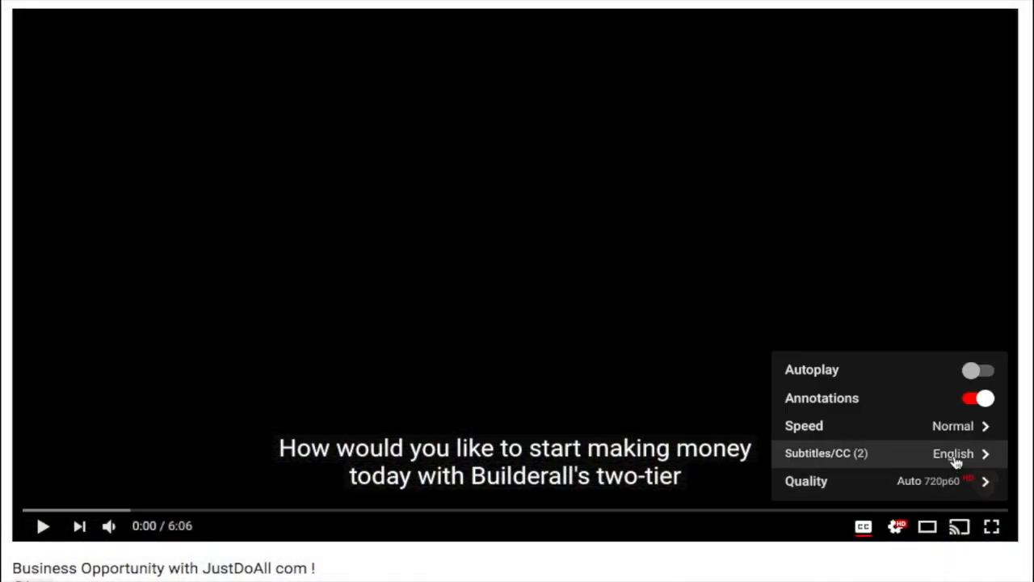
pyautogui.click(955, 459)
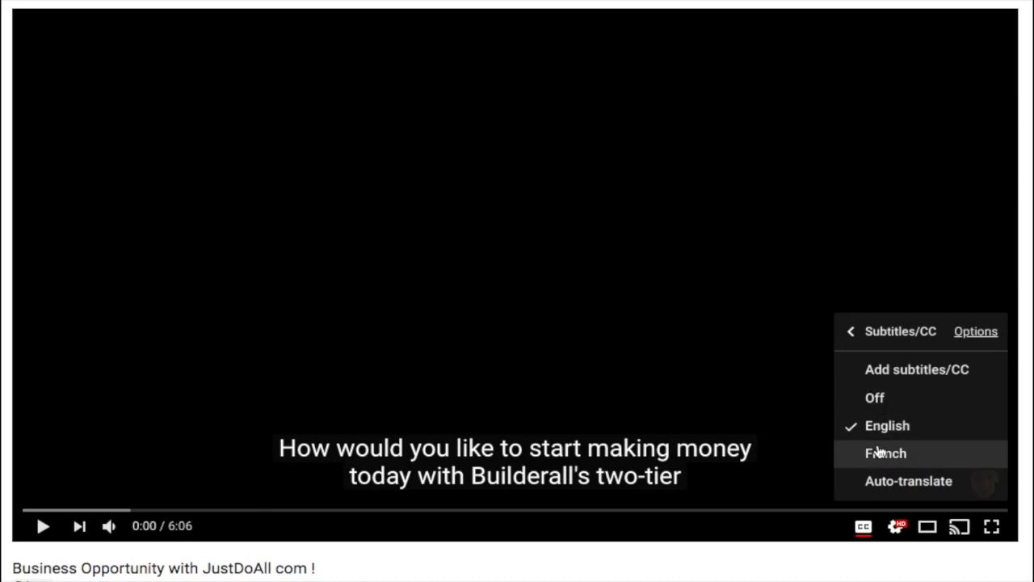
pyautogui.click(882, 454)
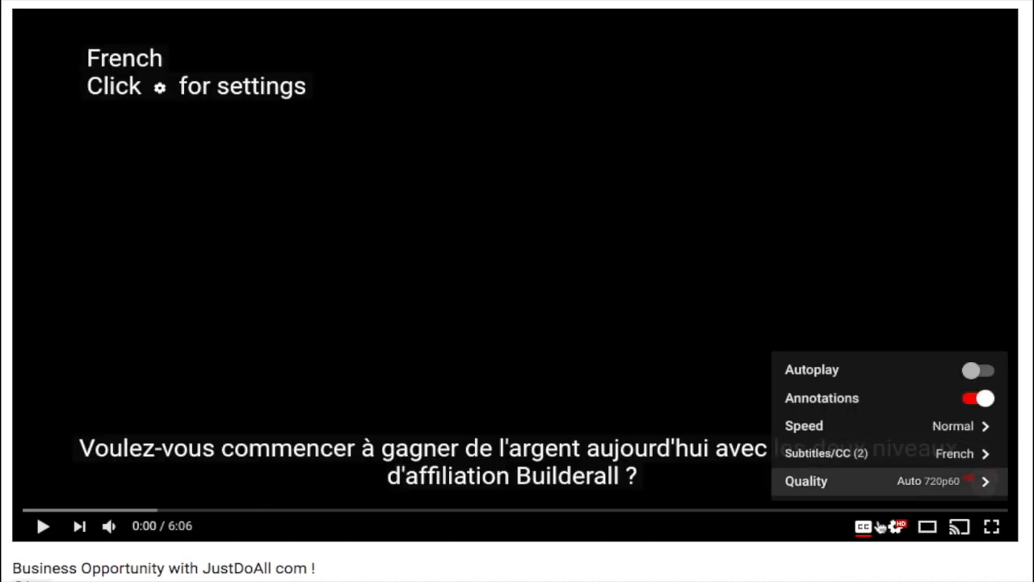
pyautogui.click(897, 528)
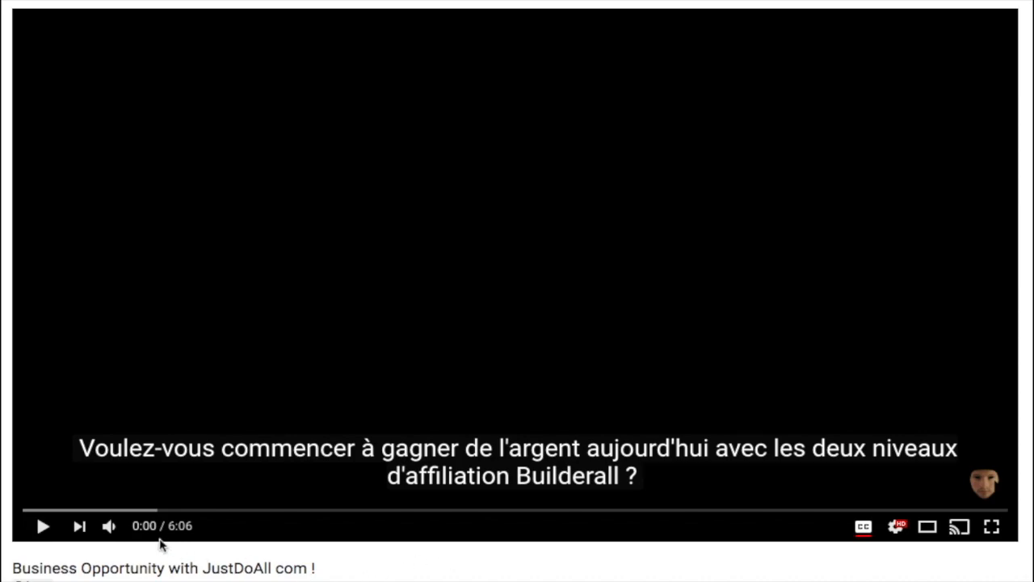
pyautogui.click(108, 526)
pyautogui.click(42, 527)
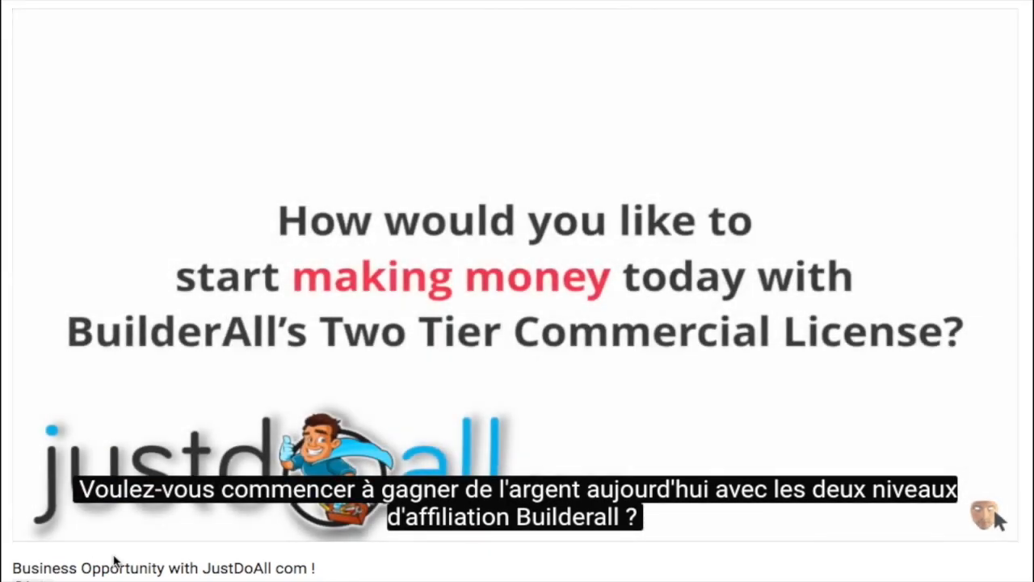
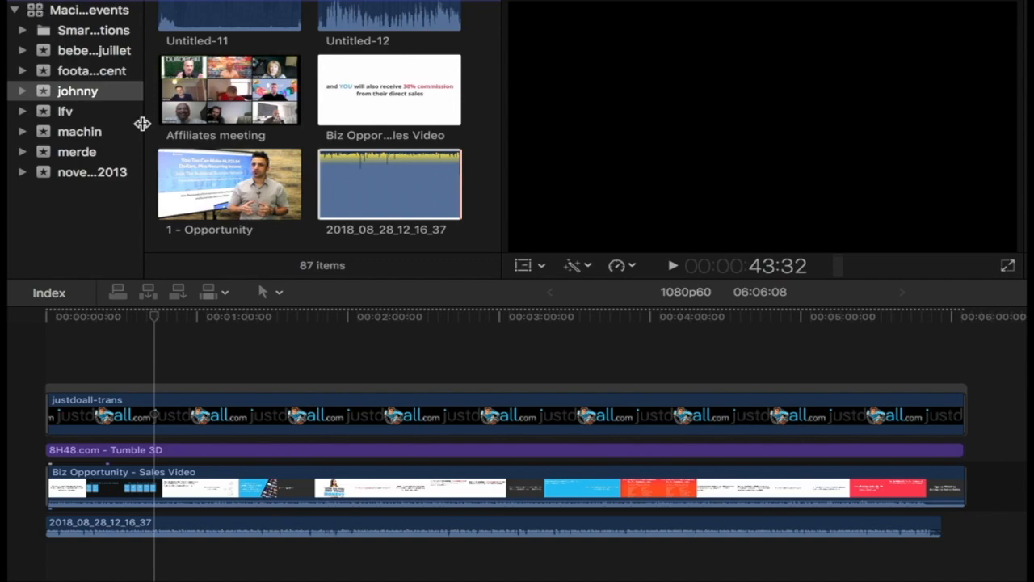
# Switch to Final Cut Pro and examine the 2018_08_28_12_16_37 voice-over, justdoall-trans, 8H48.com title and Biz Opportunity clips in the project
pyautogui.click(319, 229)
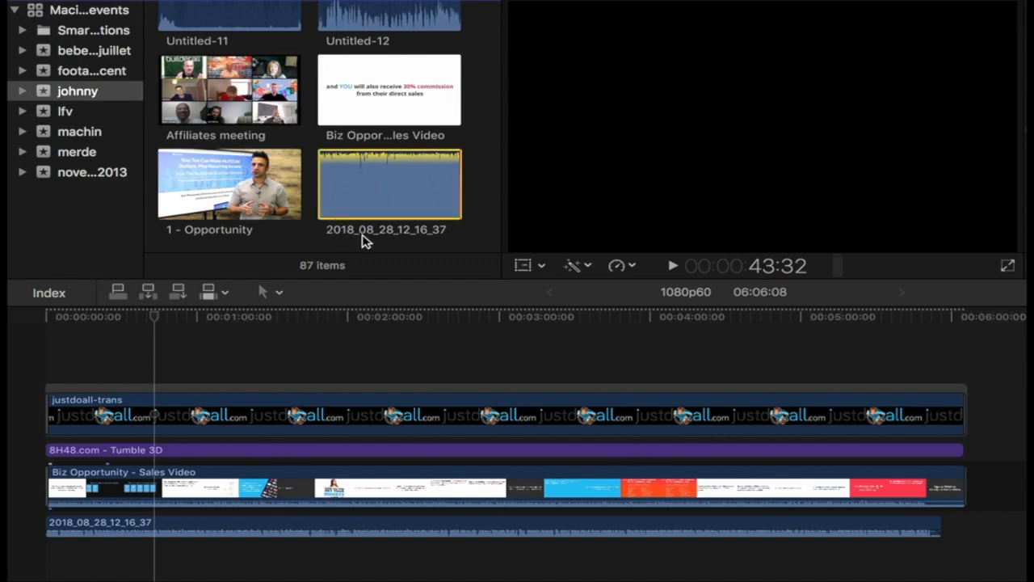
pyautogui.click(255, 400)
pyautogui.click(260, 315)
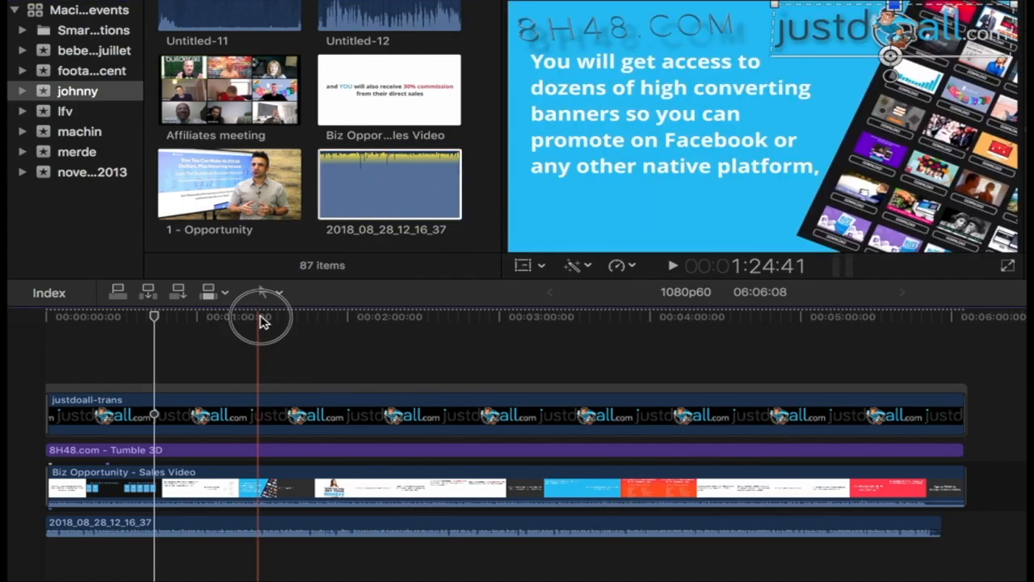
pyautogui.click(261, 411)
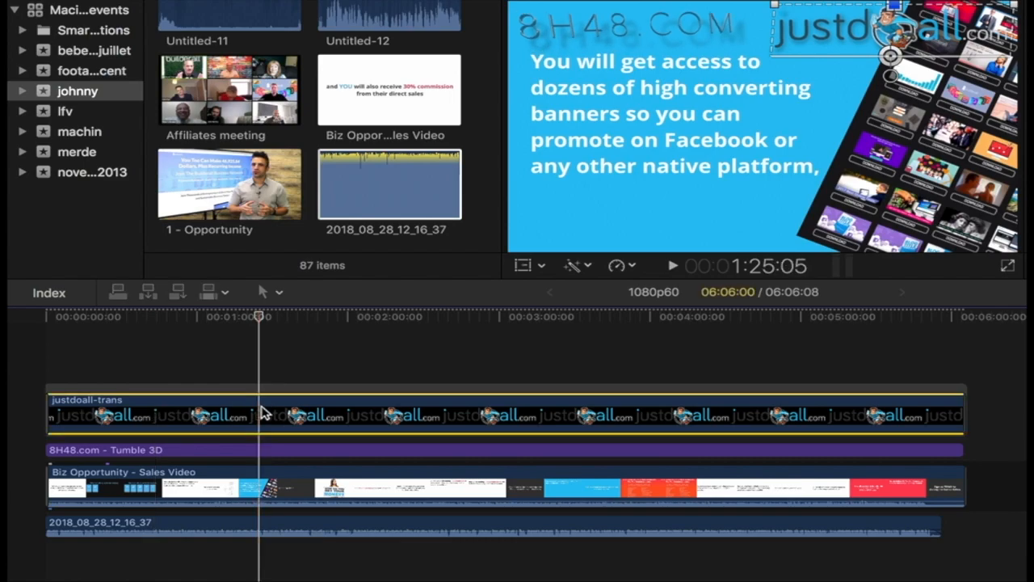
pyautogui.click(257, 450)
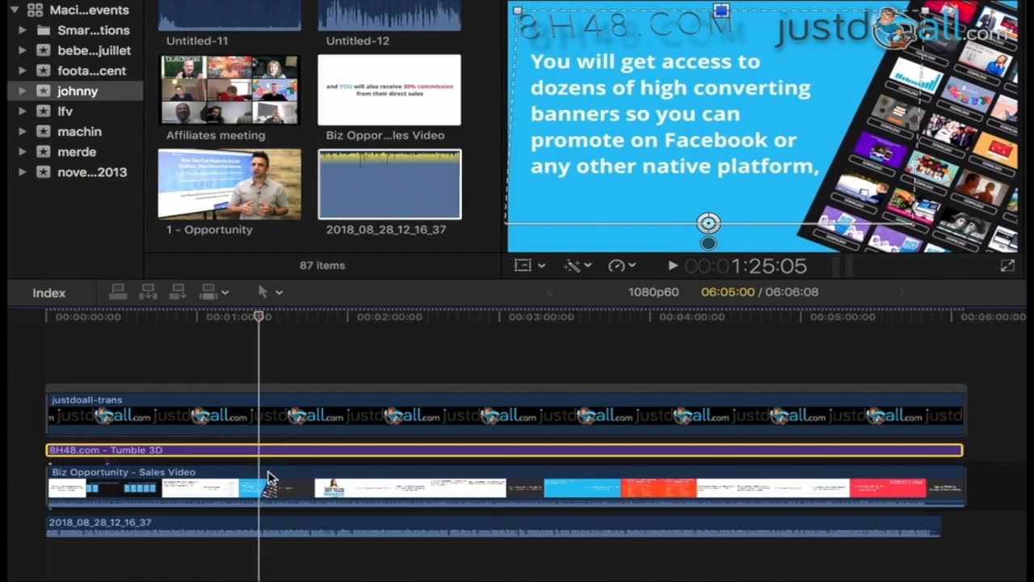
pyautogui.click(270, 477)
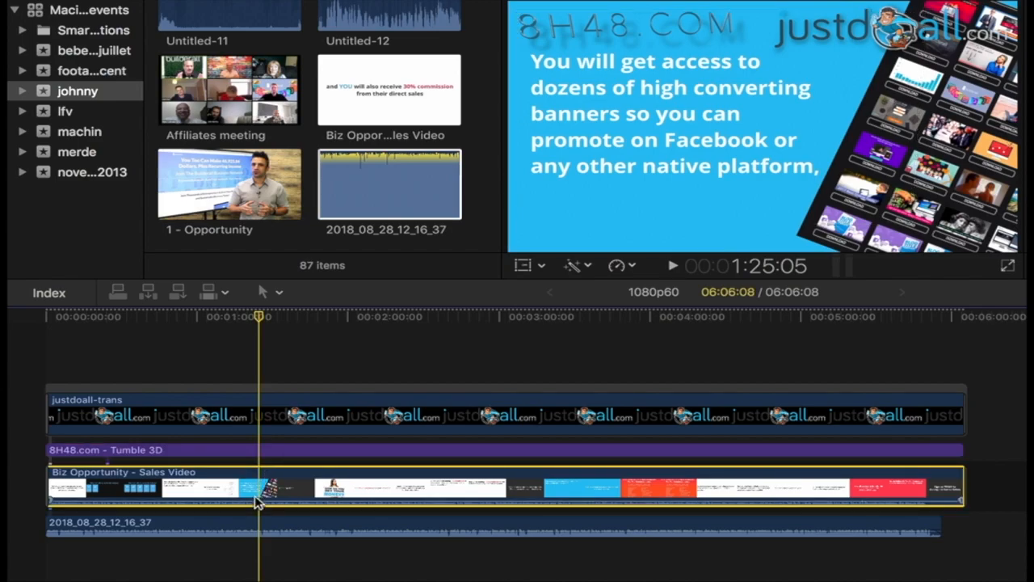
pyautogui.click(159, 529)
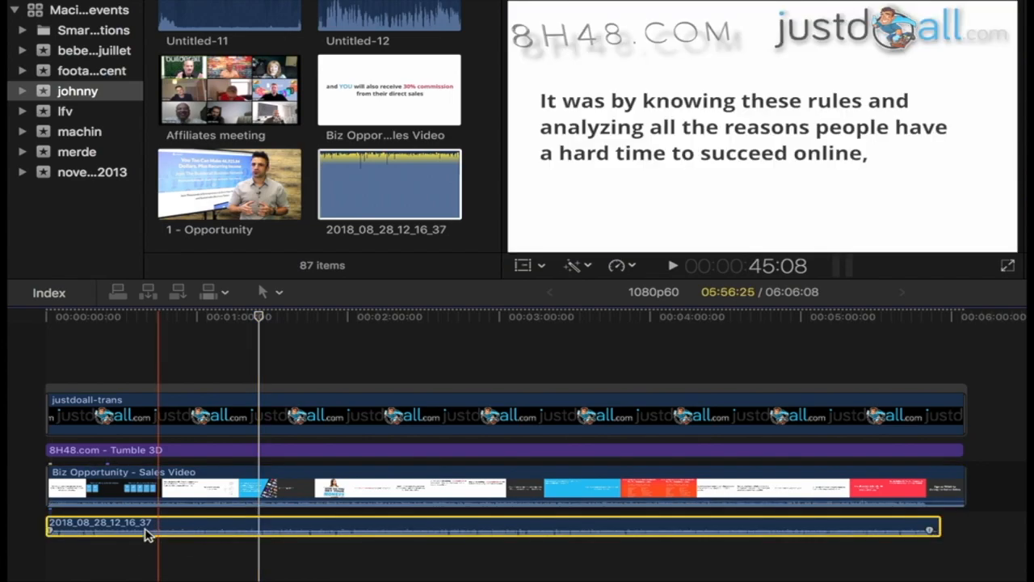
# Detach the audio from the Biz Opportunity - Sales Video clip in the timeline and delete it
pyautogui.click(220, 477)
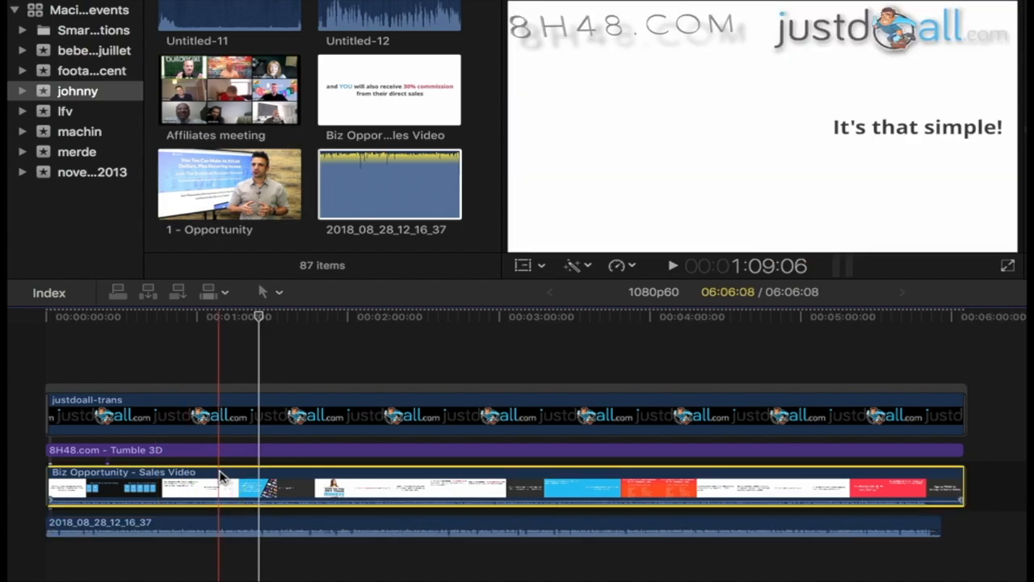
pyautogui.rightClick(223, 477)
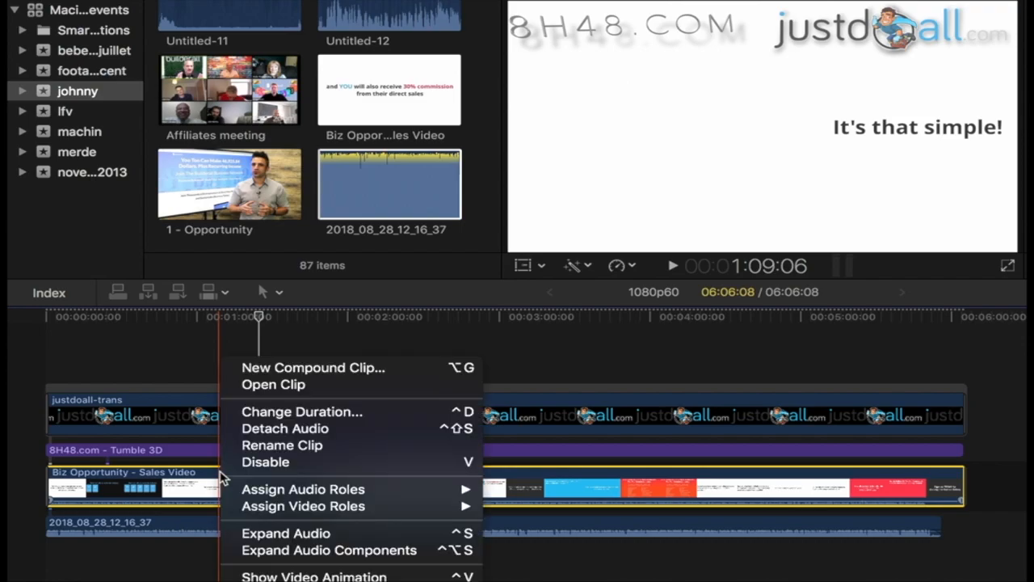
pyautogui.click(301, 430)
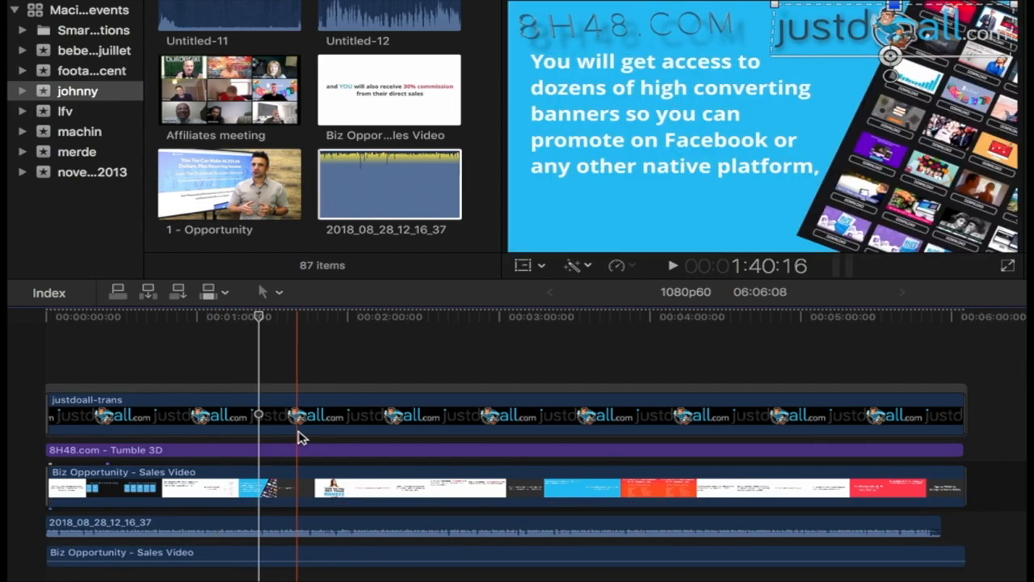
pyautogui.click(179, 555)
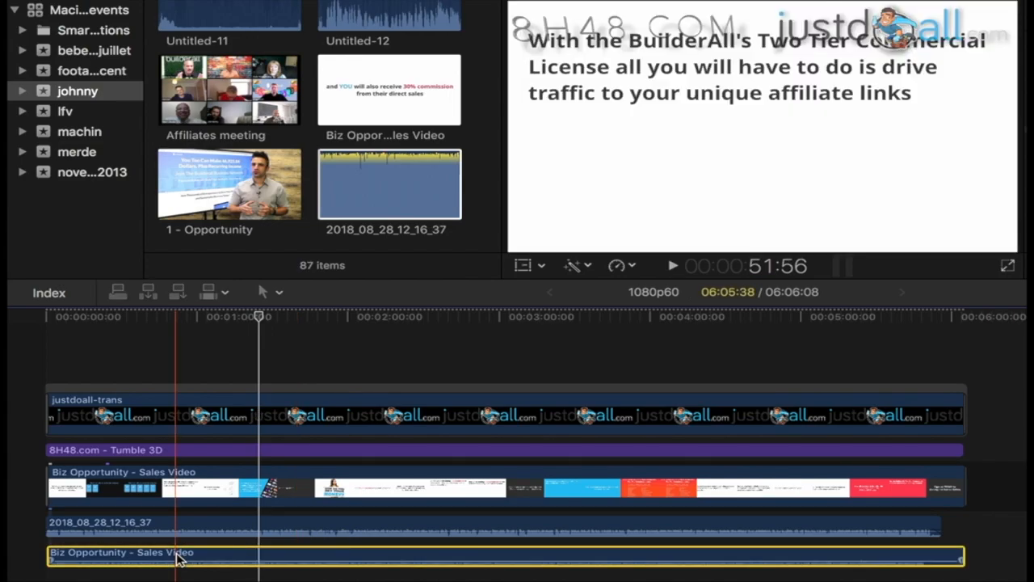
pyautogui.press('Delete')
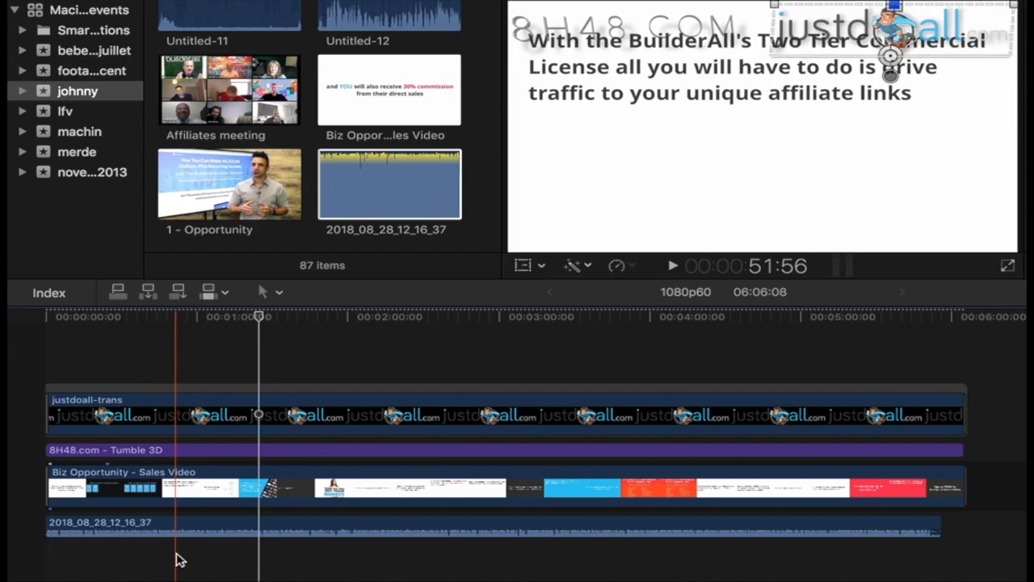
# Play the project from its beginning to check the French voice-over against the video, and stop playback
pyautogui.click(56, 321)
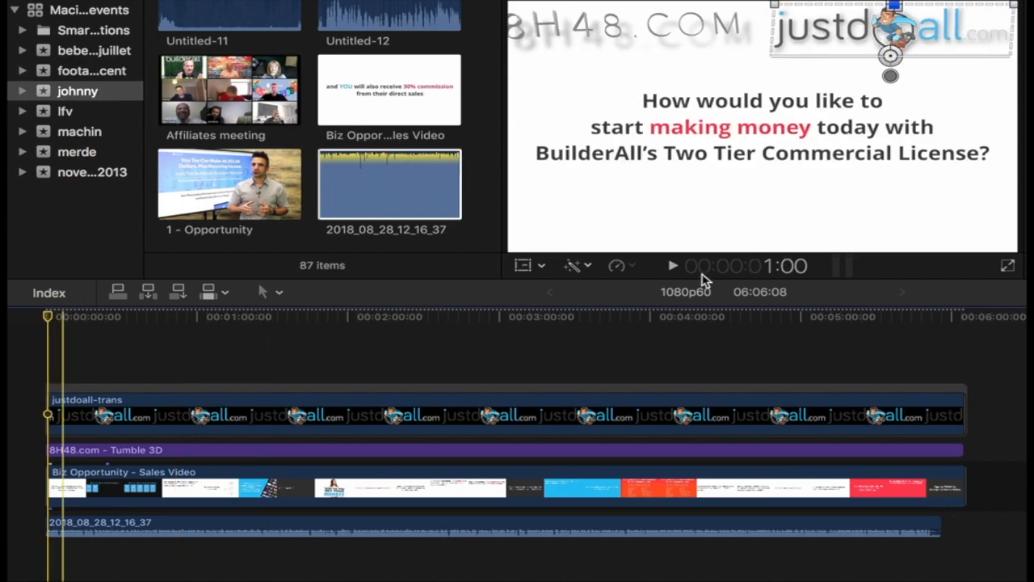
pyautogui.click(671, 269)
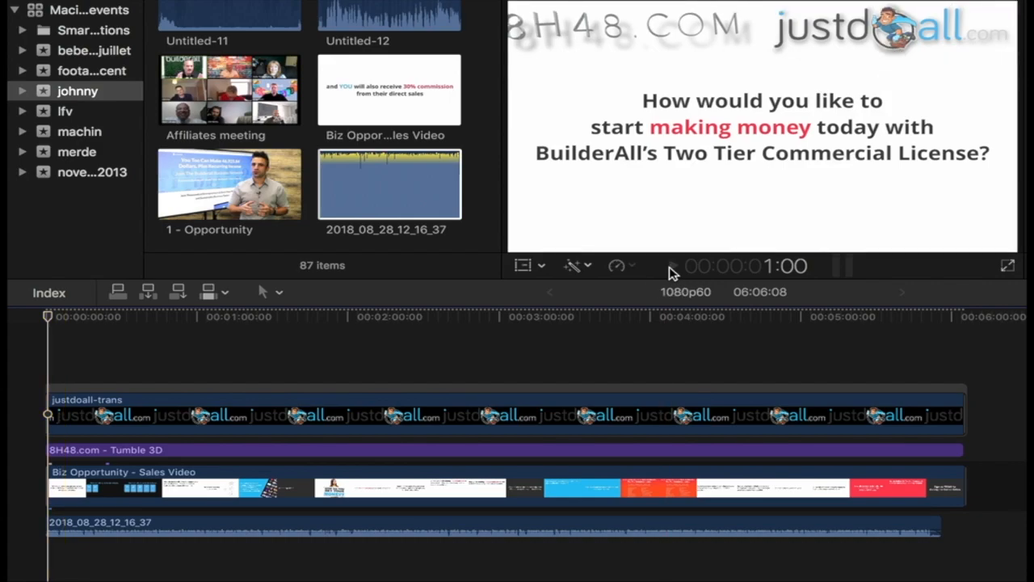
pyautogui.click(669, 270)
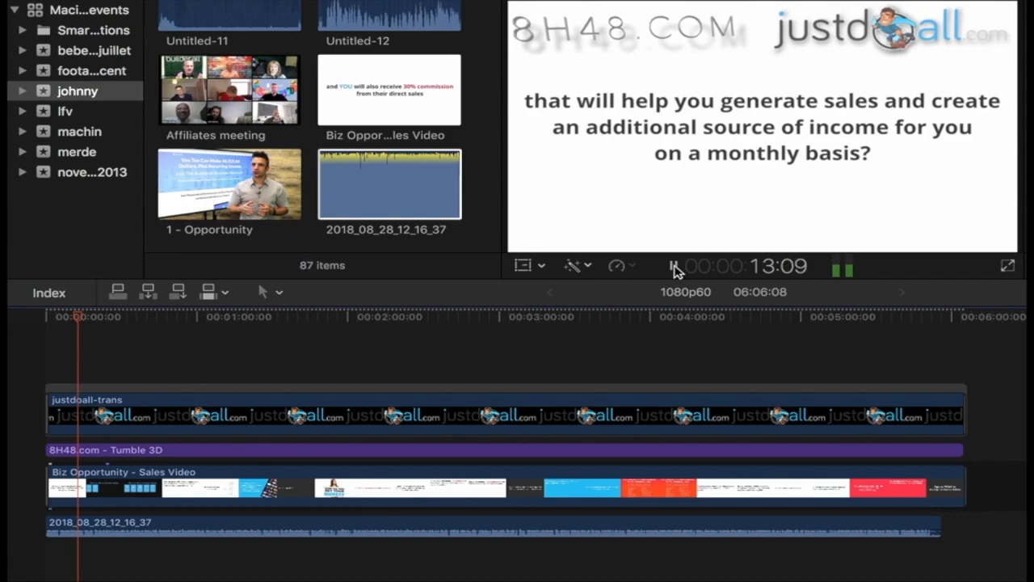
pyautogui.click(674, 268)
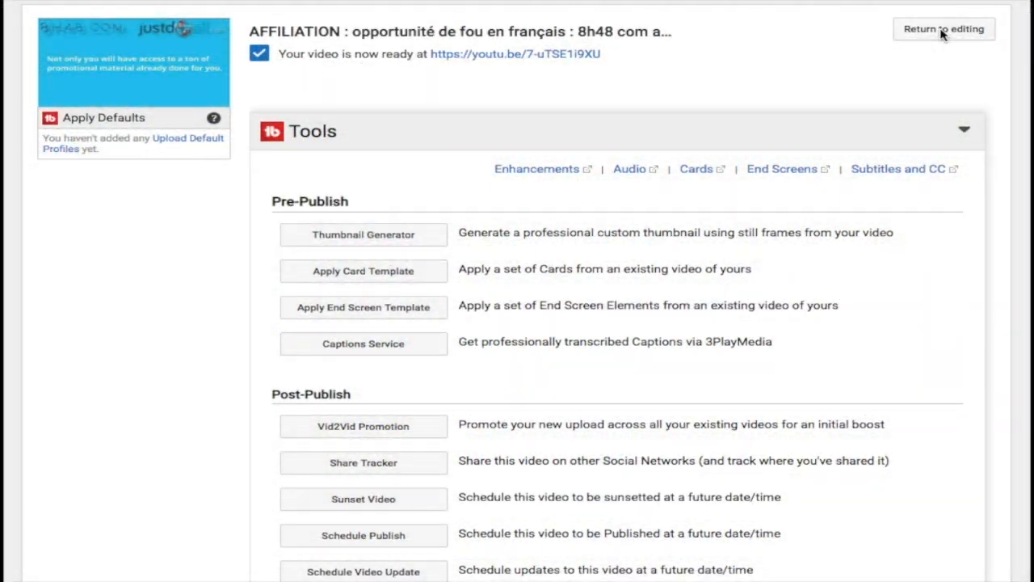
# Switch to YouTube, review the uploaded AFFILIATION video's advanced settings for its language, and open its watch page
pyautogui.click(942, 32)
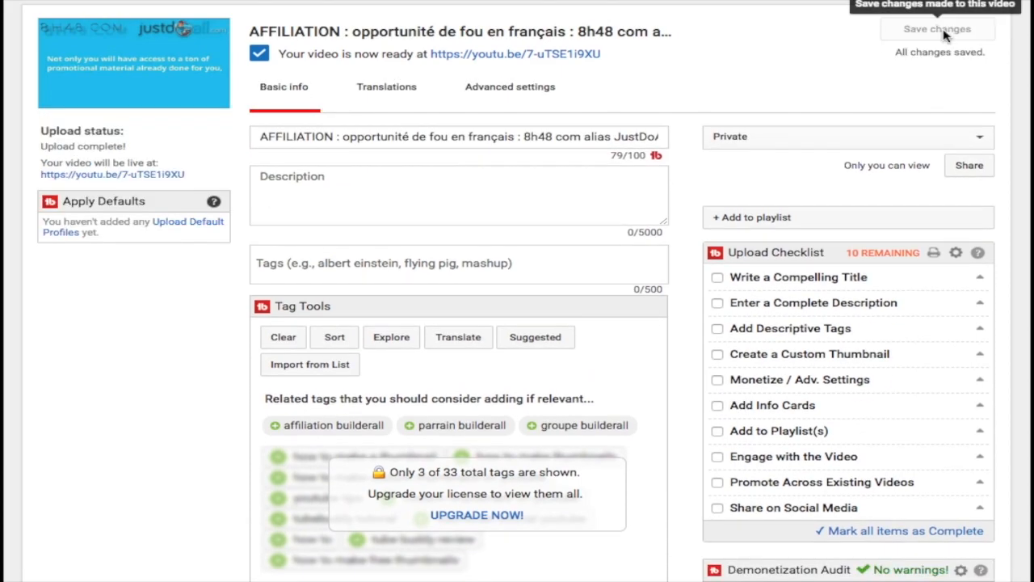
pyautogui.click(539, 89)
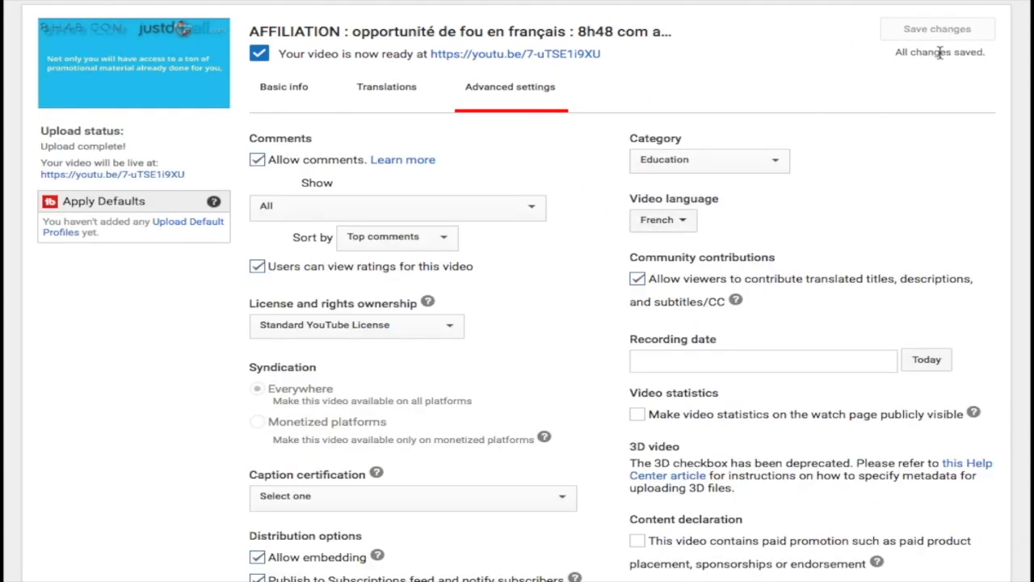
pyautogui.click(575, 54)
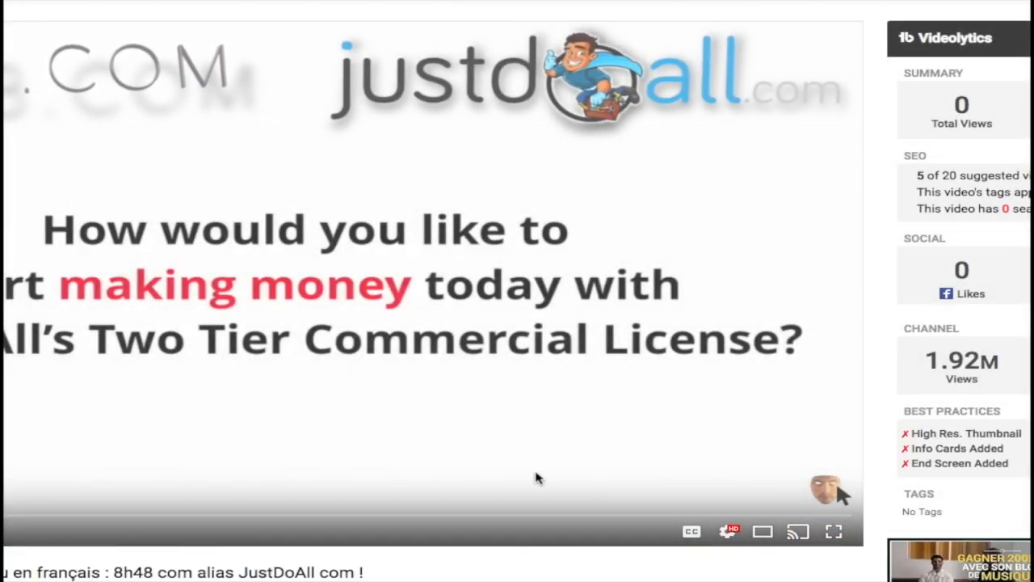
# Open the AFFILIATION video's published French (Automatic) subtitles from its edit page
pyautogui.scroll(-2, 511, 483)
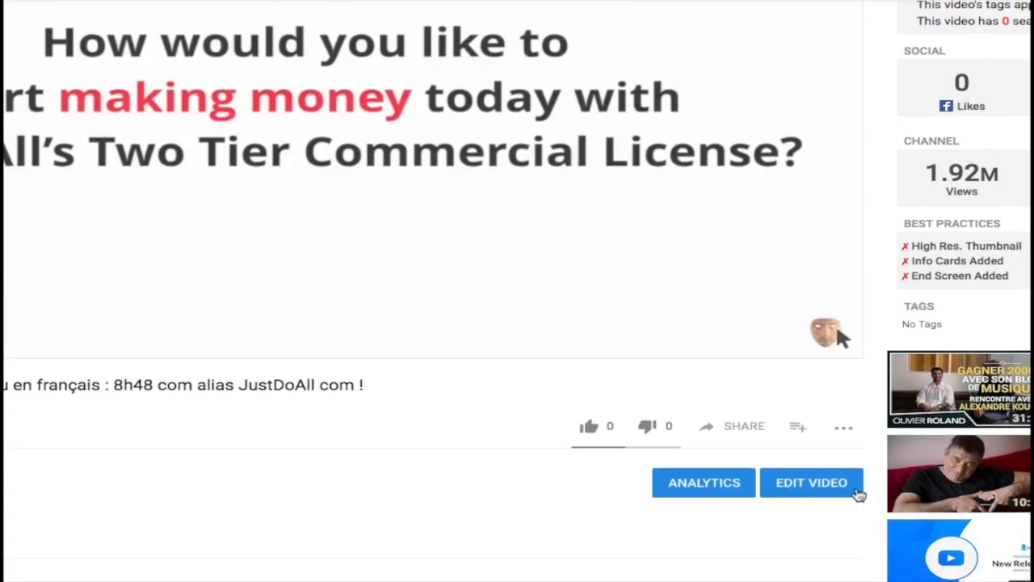
pyautogui.click(825, 493)
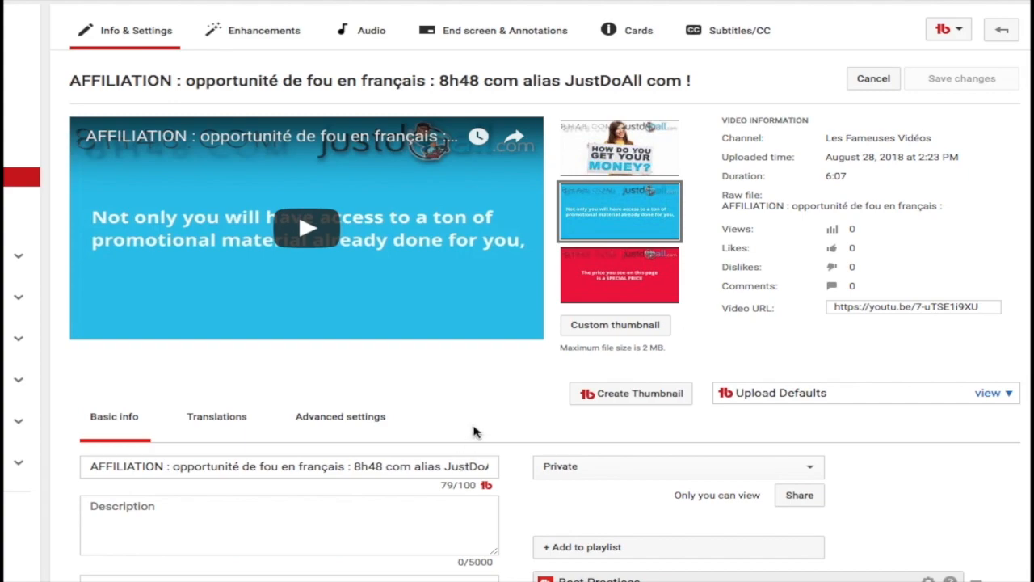
pyautogui.click(725, 39)
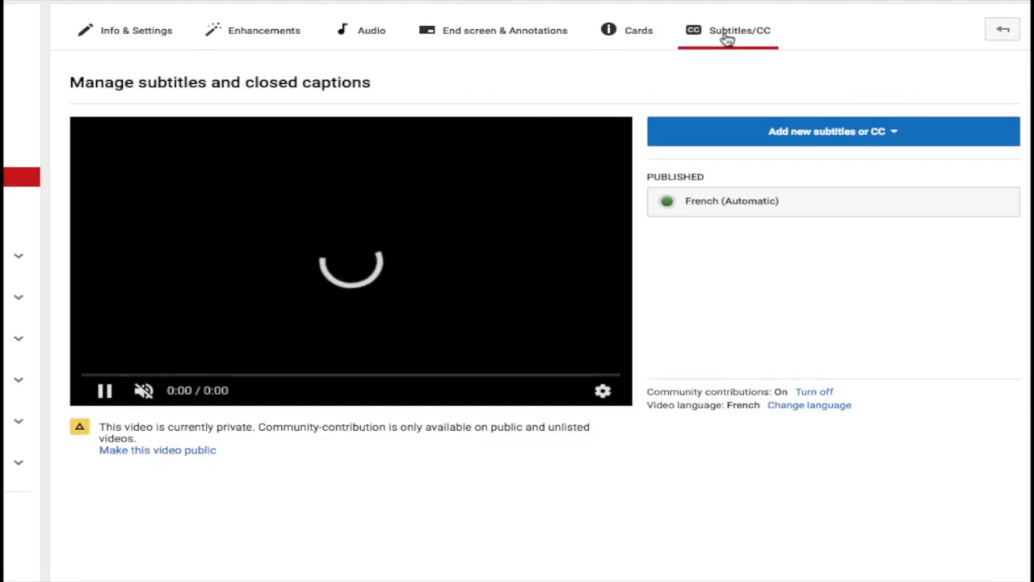
pyautogui.click(731, 208)
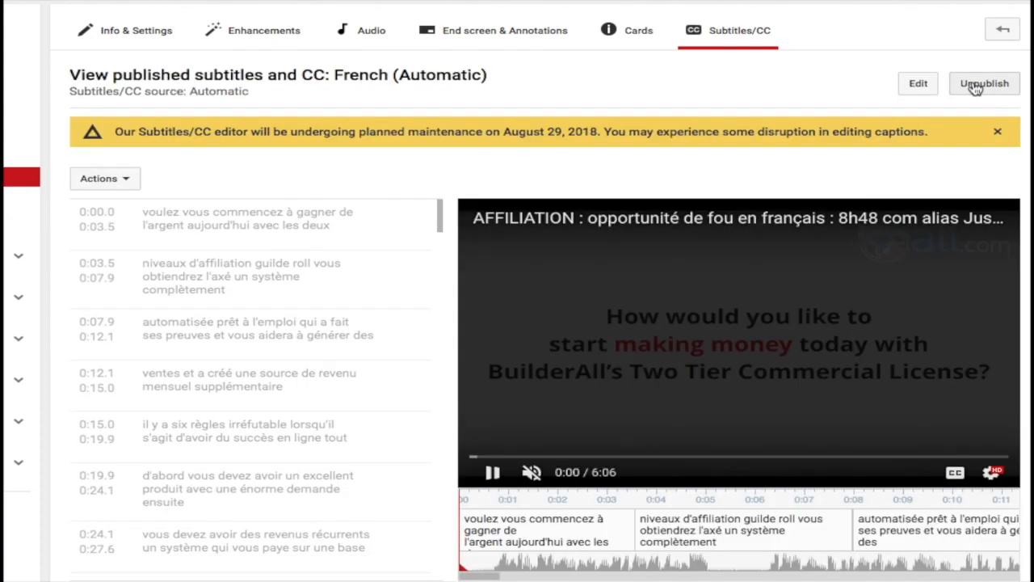
# Open the French automatic subtitles for editing and permanently delete their draft
pyautogui.click(916, 90)
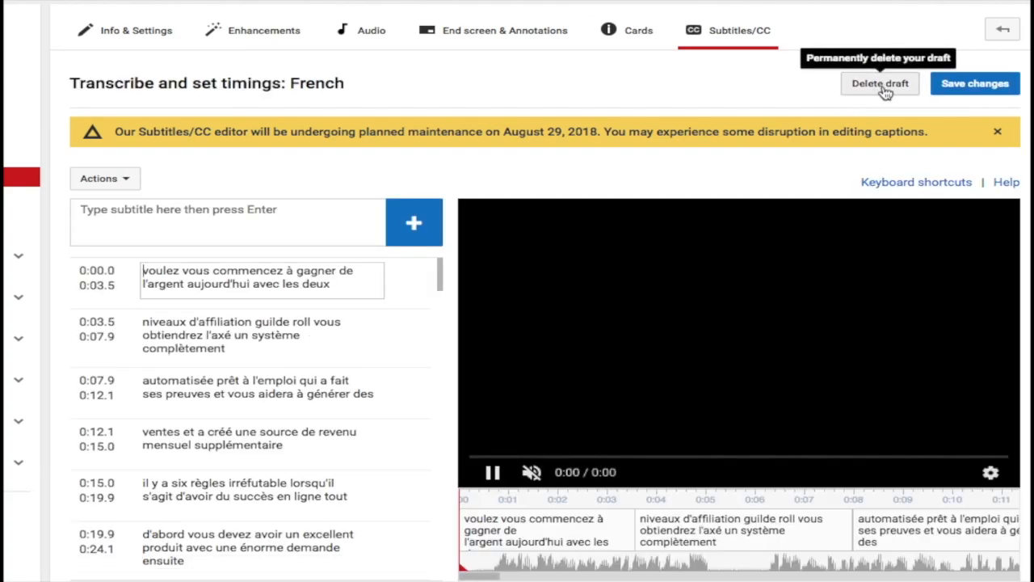
pyautogui.click(880, 84)
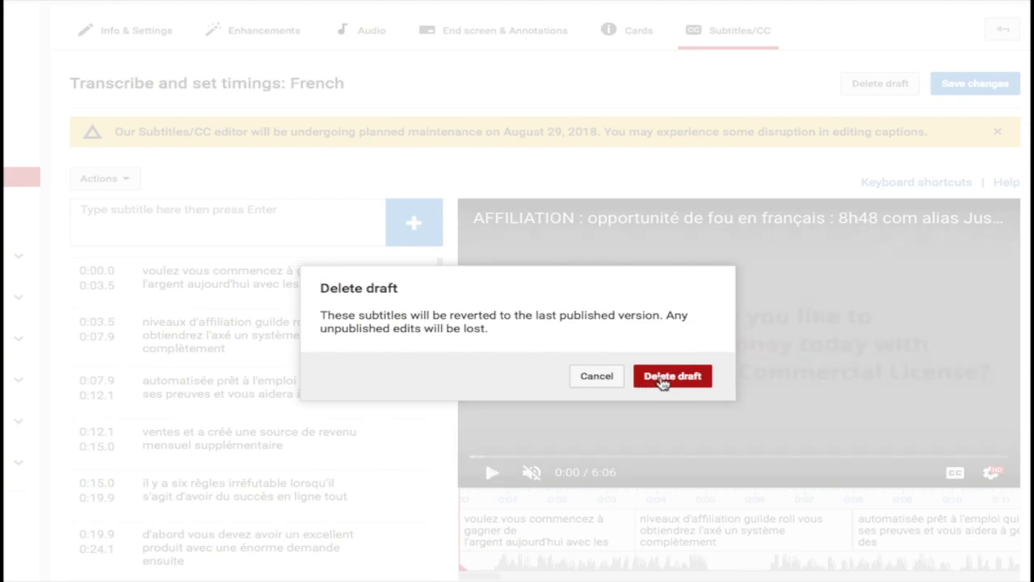
pyautogui.click(672, 376)
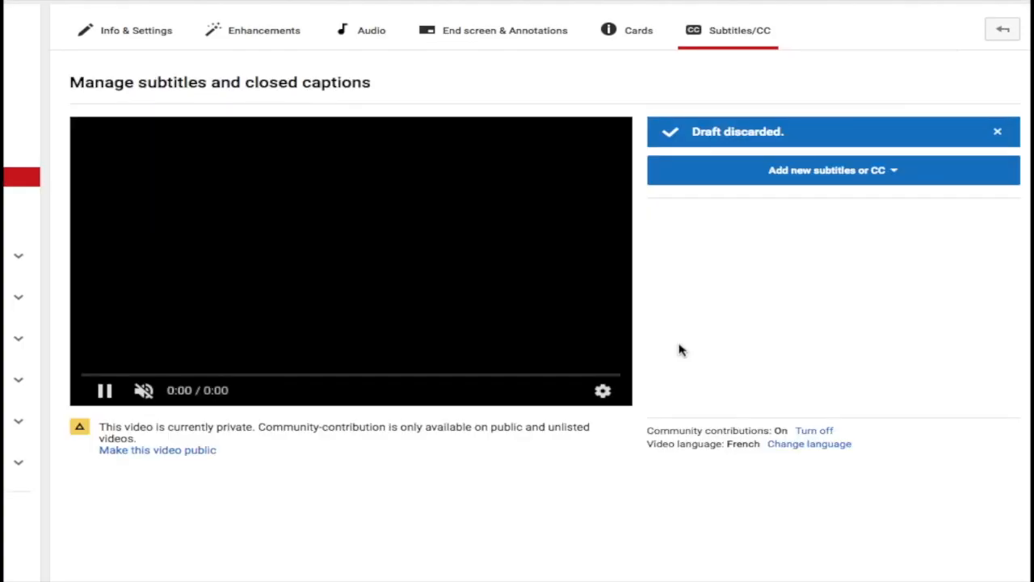
# Add English subtitles to the video by uploading the subtitles file english.srt from Downloads, and publish them
pyautogui.click(800, 174)
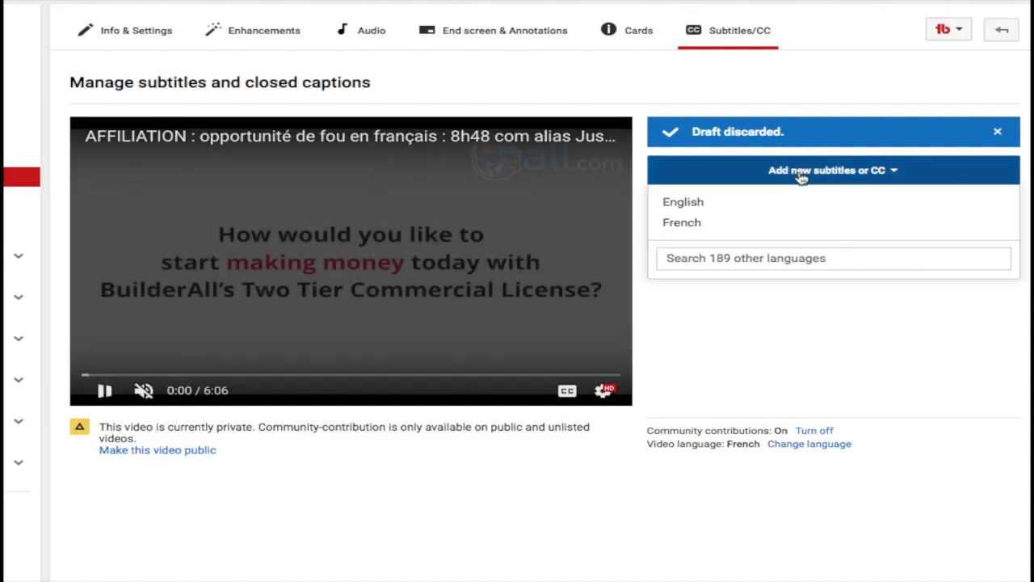
pyautogui.click(705, 208)
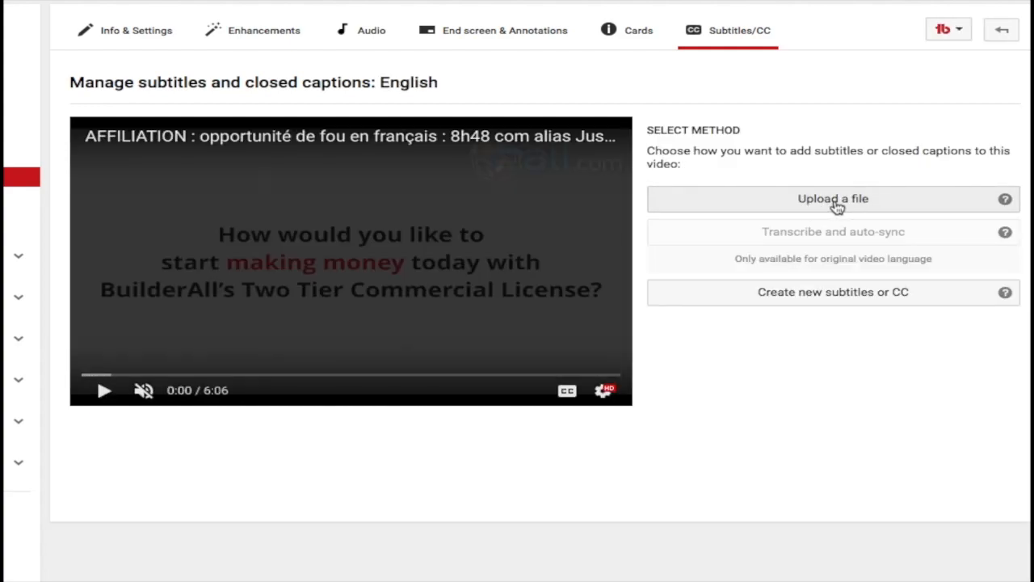
pyautogui.click(837, 207)
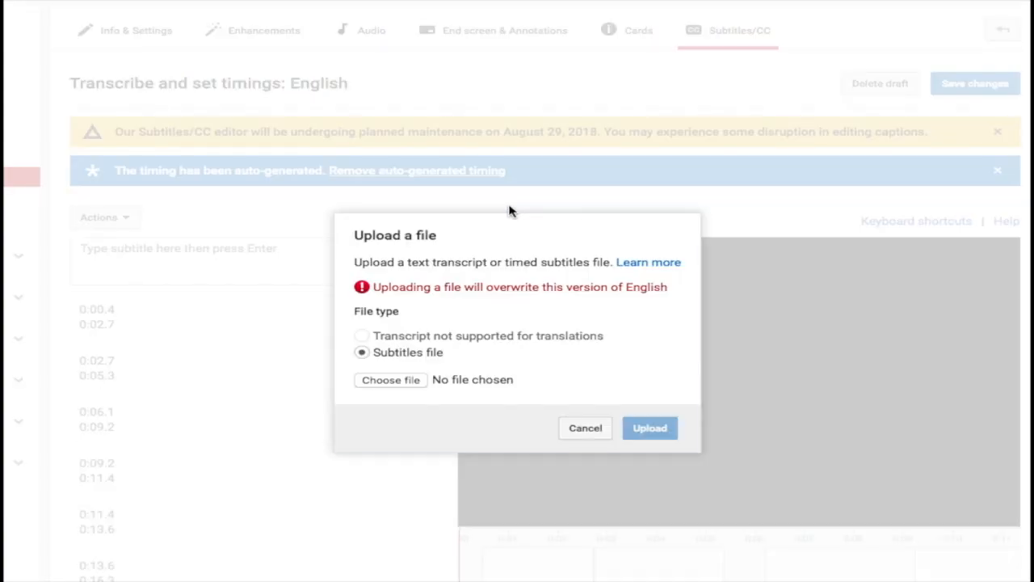
pyautogui.click(408, 381)
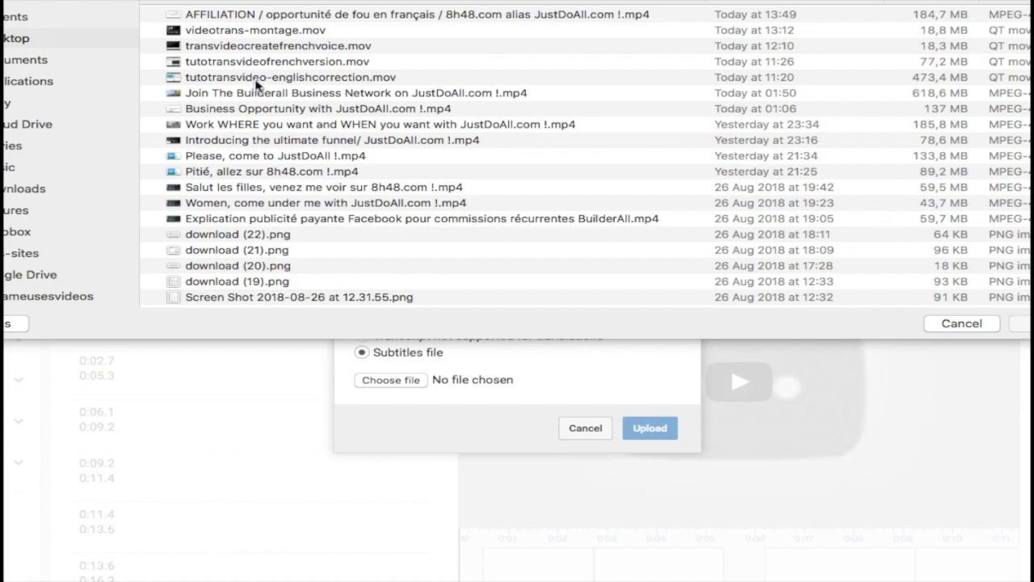
pyautogui.click(22, 191)
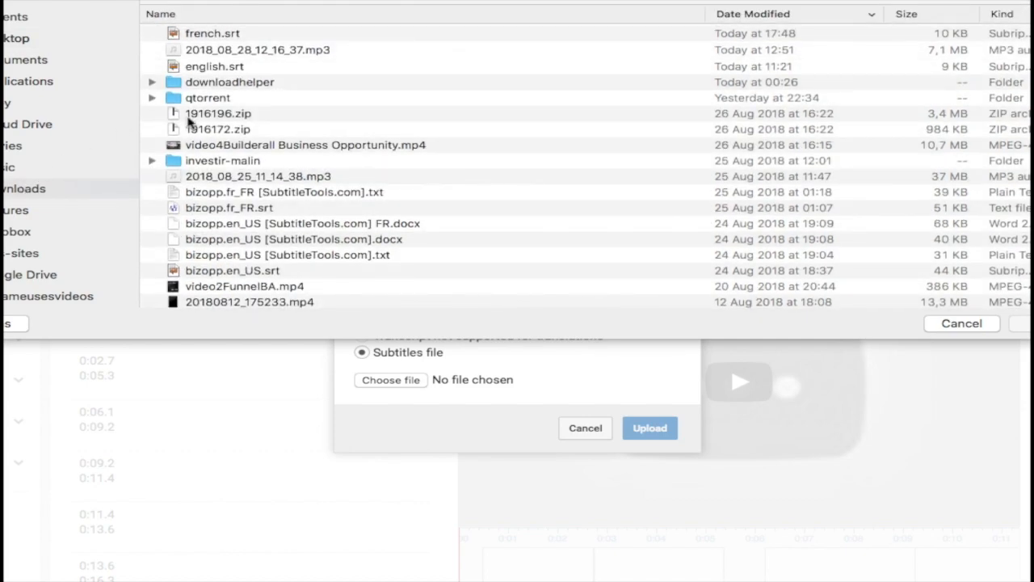
pyautogui.click(215, 68)
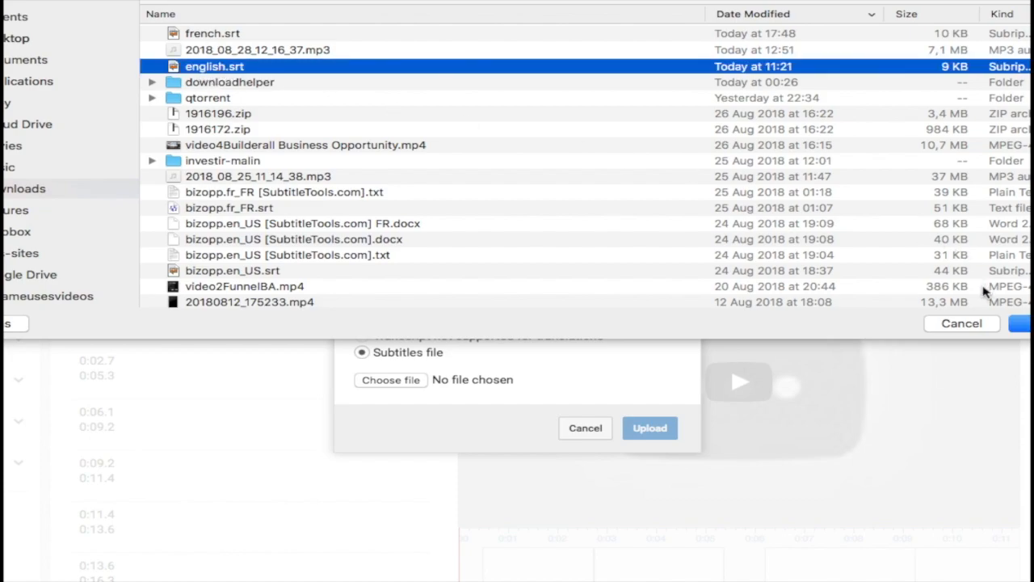
pyautogui.click(1021, 323)
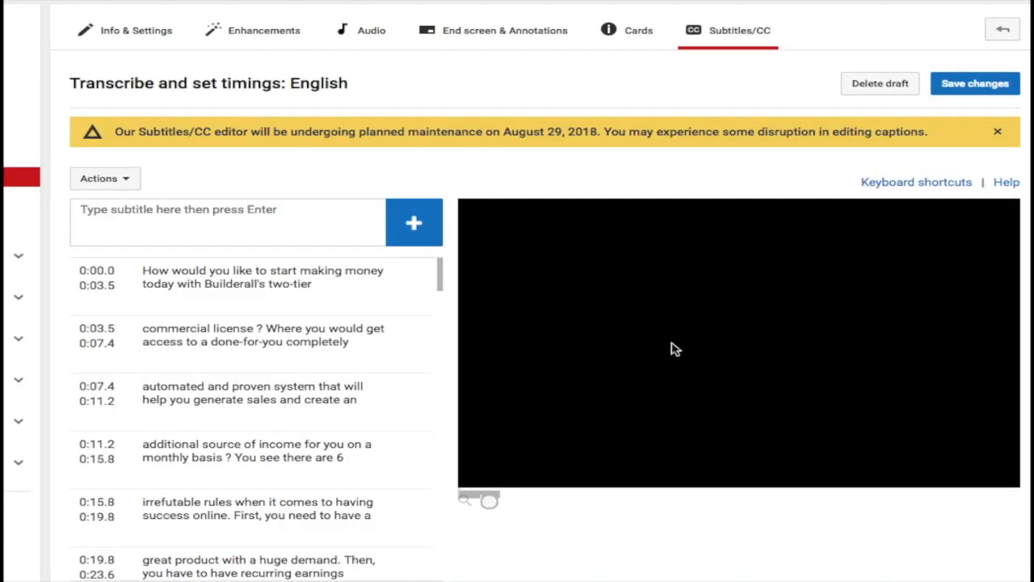
pyautogui.click(960, 88)
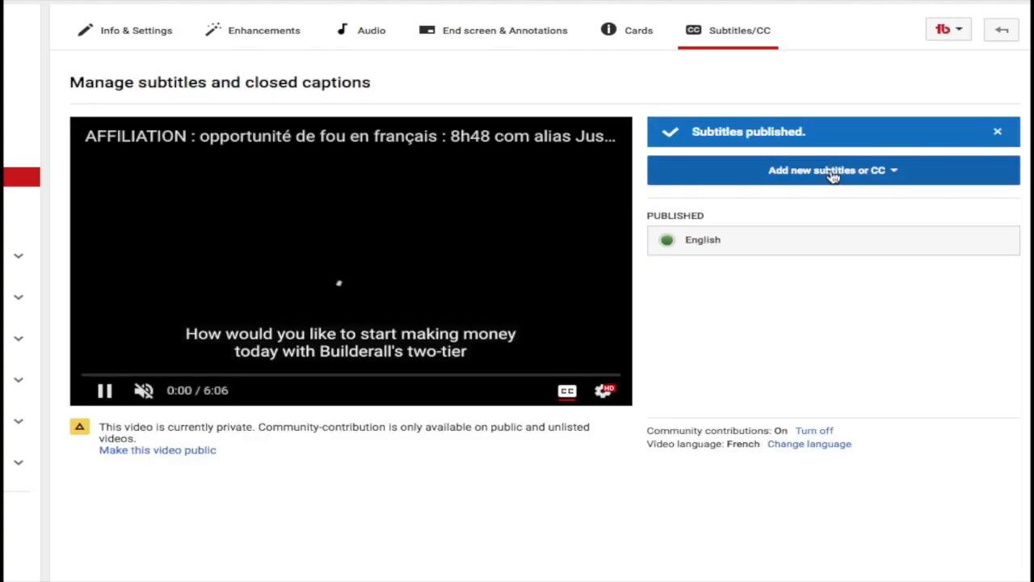
# Add French subtitles to the video by uploading french.srt as a subtitles file, and publish them
pyautogui.click(832, 171)
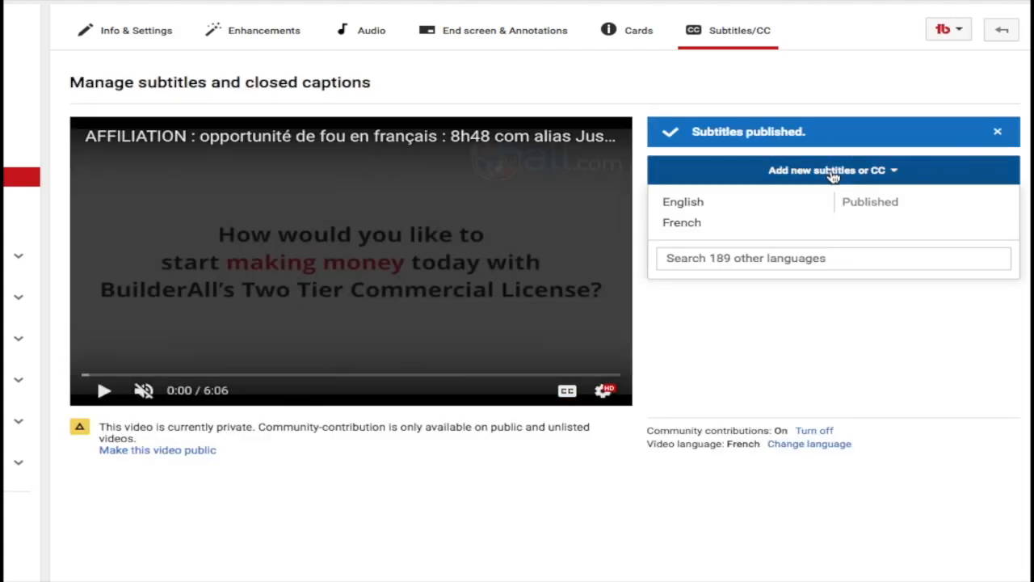
pyautogui.click(695, 230)
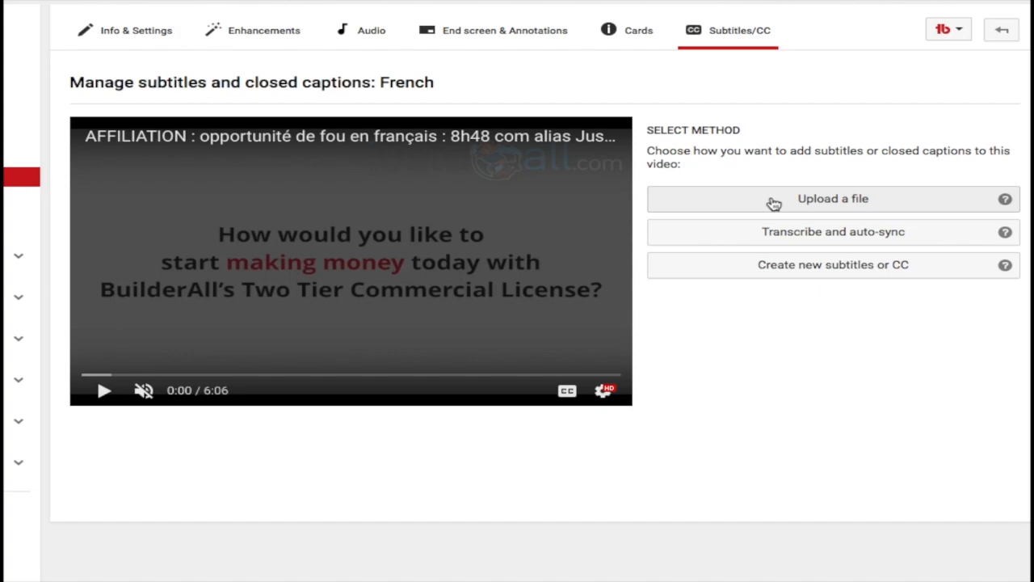
pyautogui.click(774, 202)
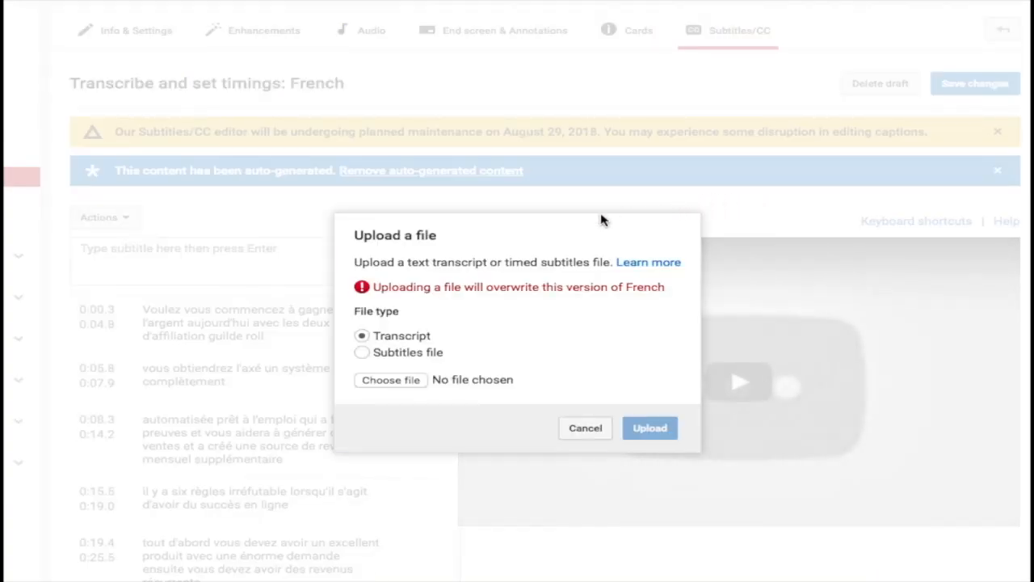
pyautogui.click(396, 380)
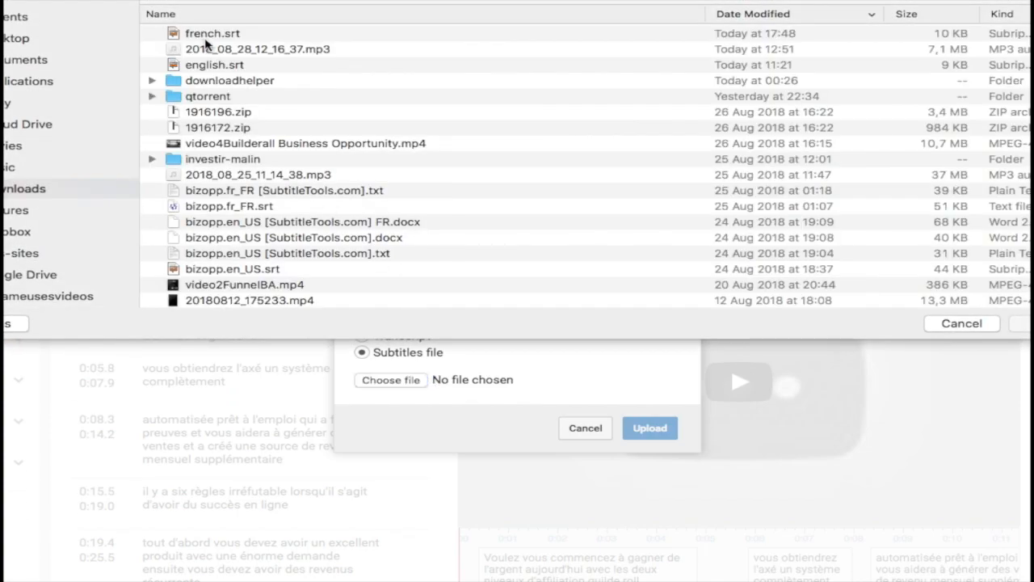
pyautogui.click(209, 36)
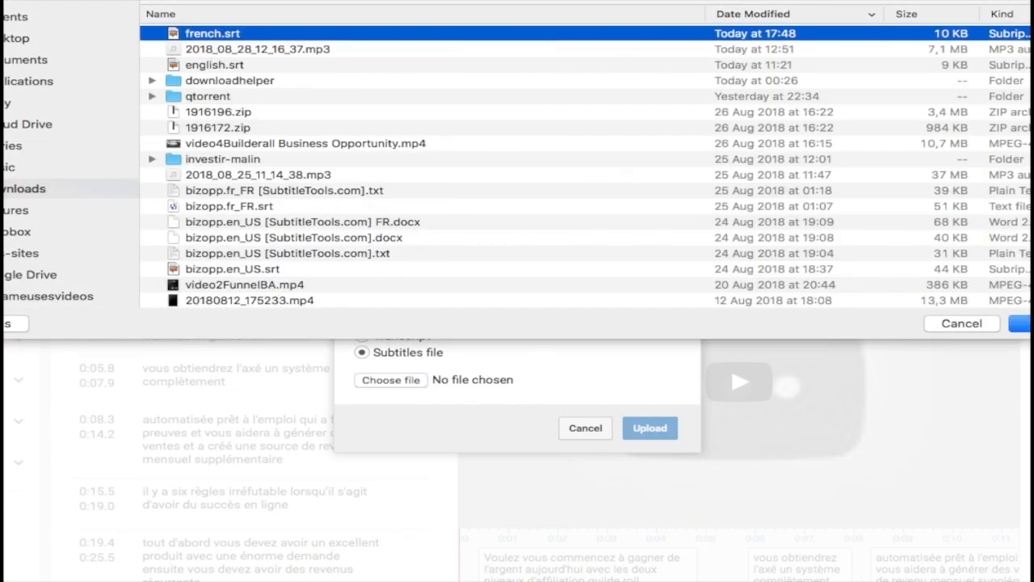
pyautogui.click(1021, 323)
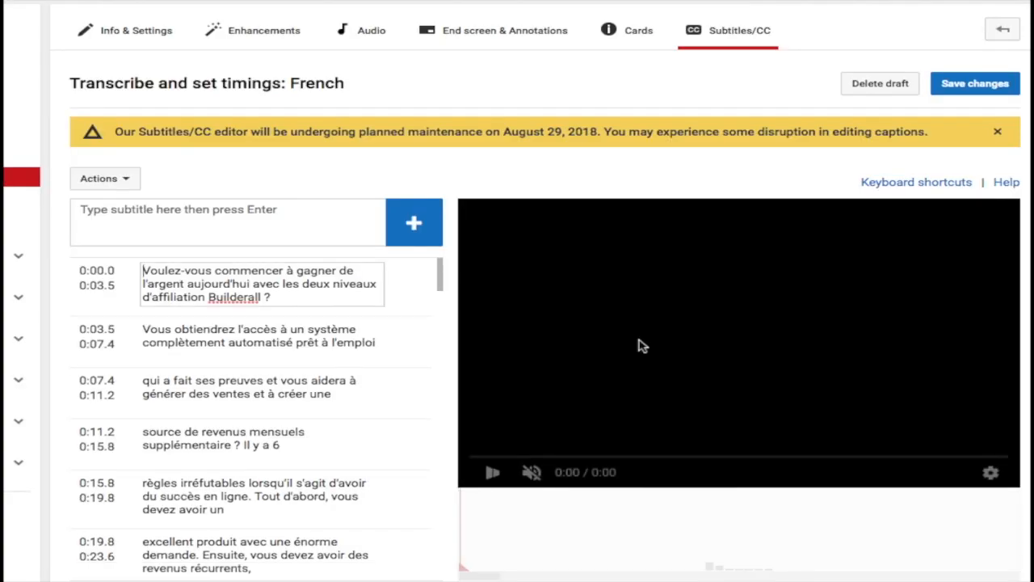
pyautogui.click(963, 89)
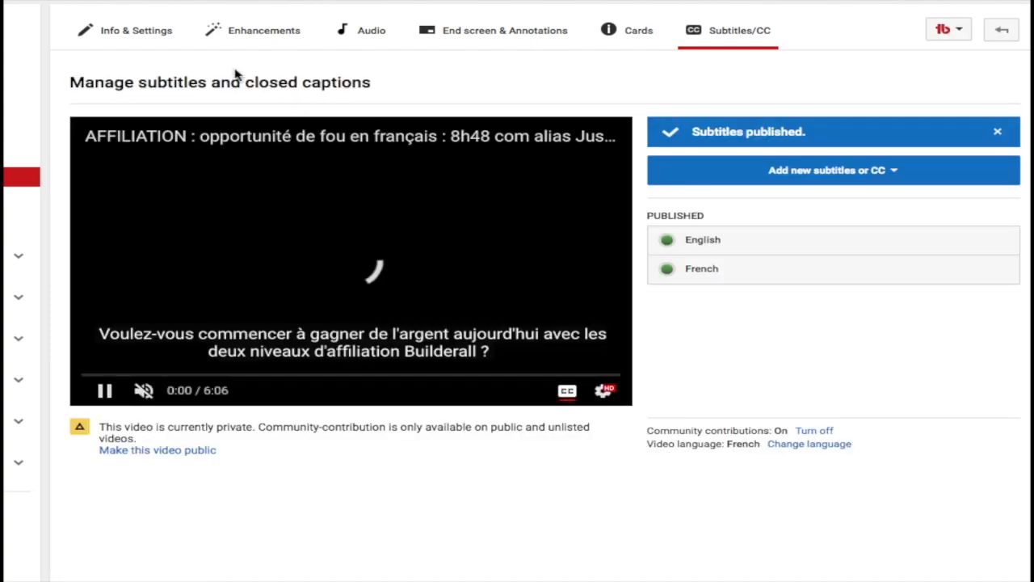
# Correct the site names in the video's title to 8h48.com and JustDoAll.com in its info and settings
pyautogui.click(159, 38)
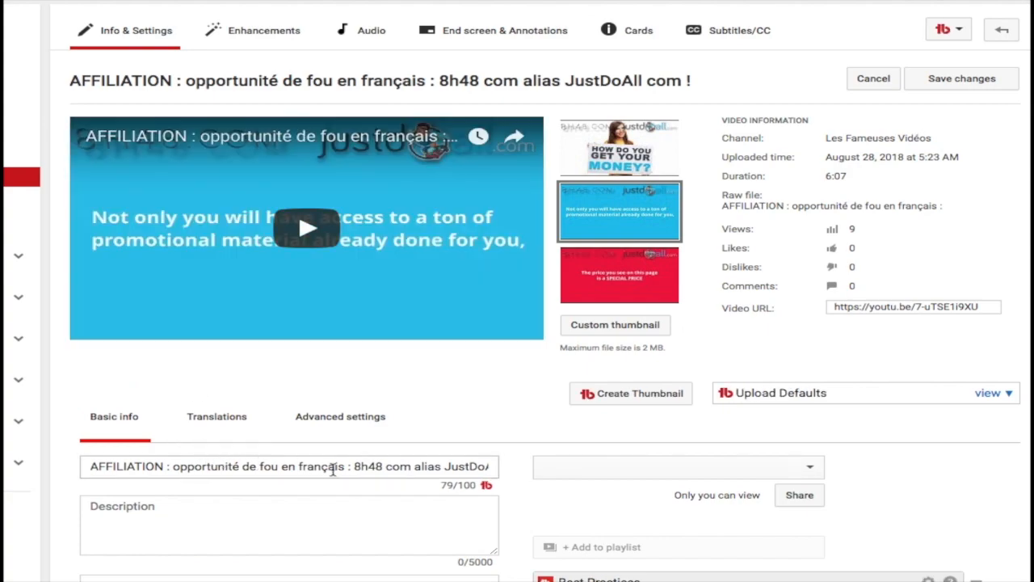
pyautogui.click(382, 466)
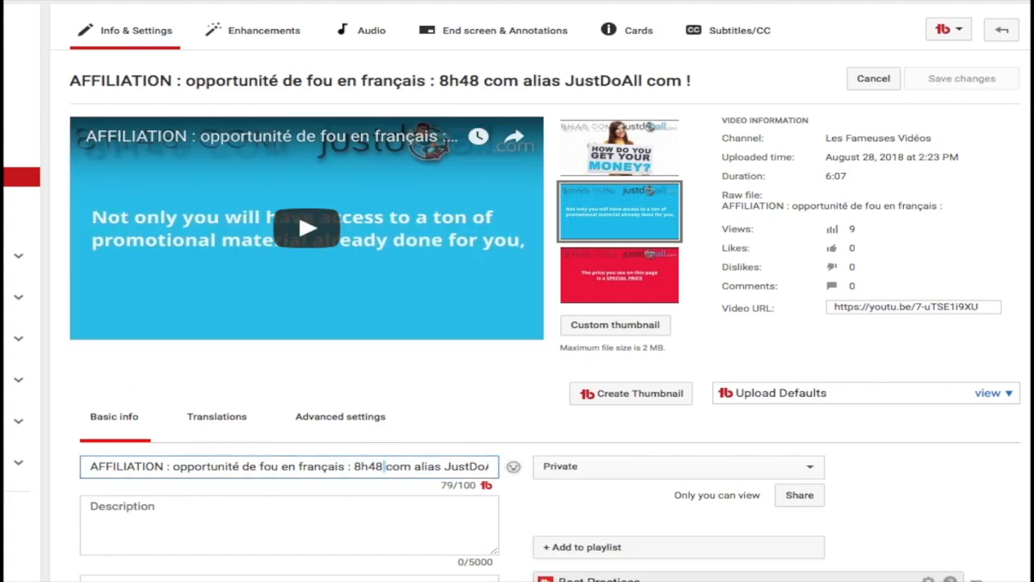
pyautogui.press('BackSpace')
pyautogui.write('.')
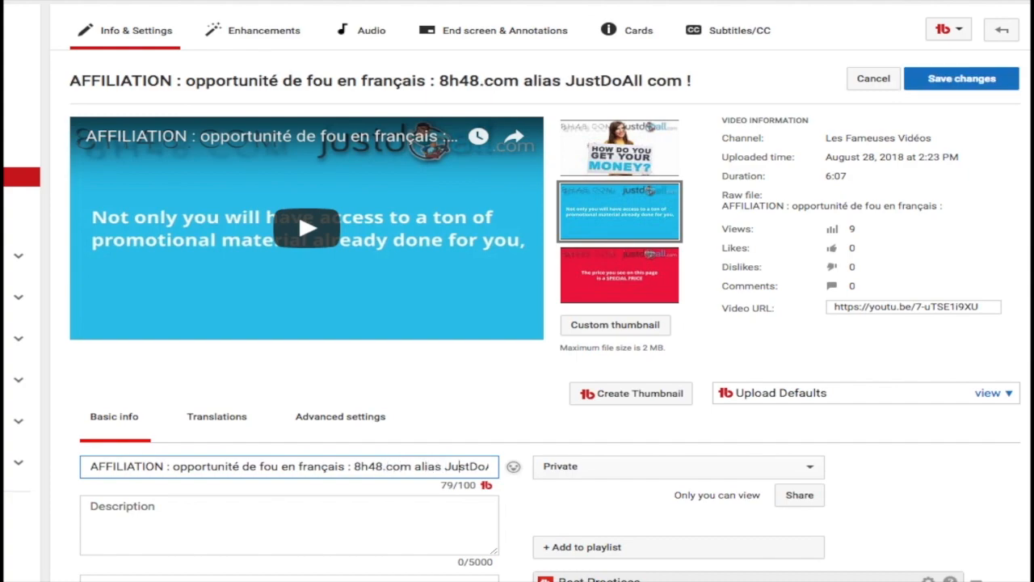
pyautogui.press('Right')
pyautogui.press('Right')
pyautogui.press('Right')
pyautogui.press('Right')
pyautogui.press('Right')
pyautogui.press('Right')
pyautogui.press('Right')
pyautogui.press('Delete')
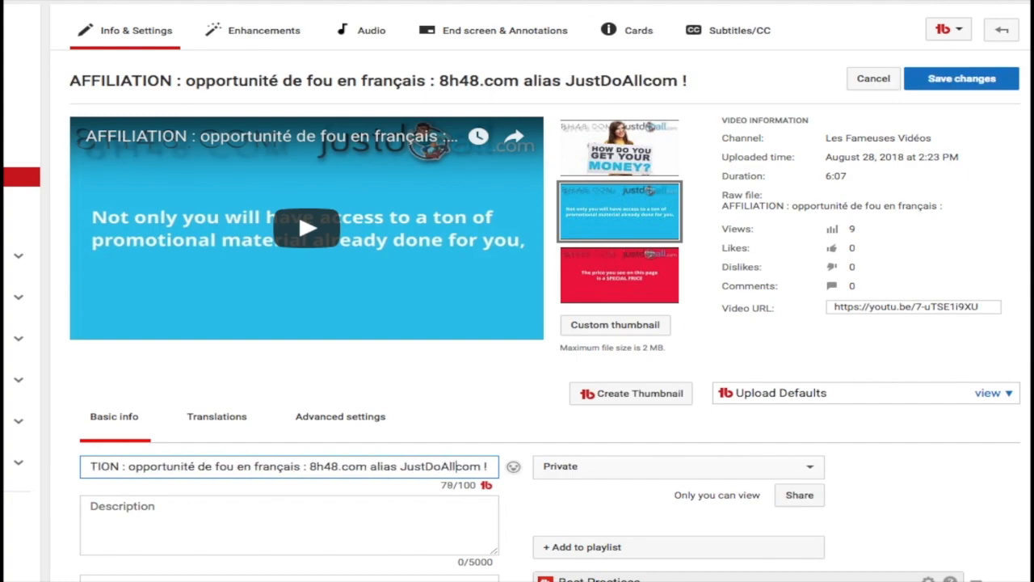
pyautogui.write('.')
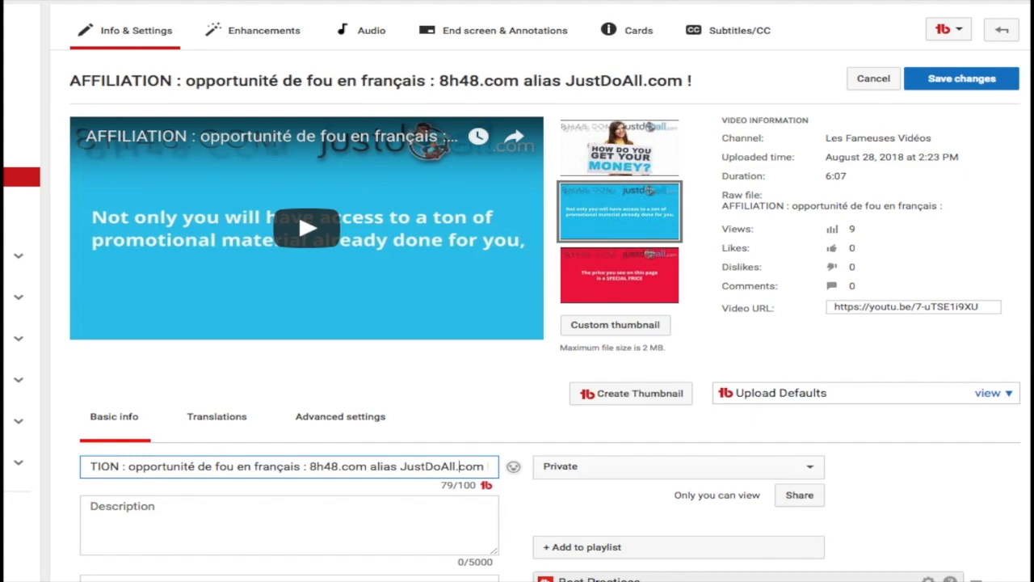
pyautogui.hotkey('ctrl', 'a')
pyautogui.hotkey('ctrl', 'c')
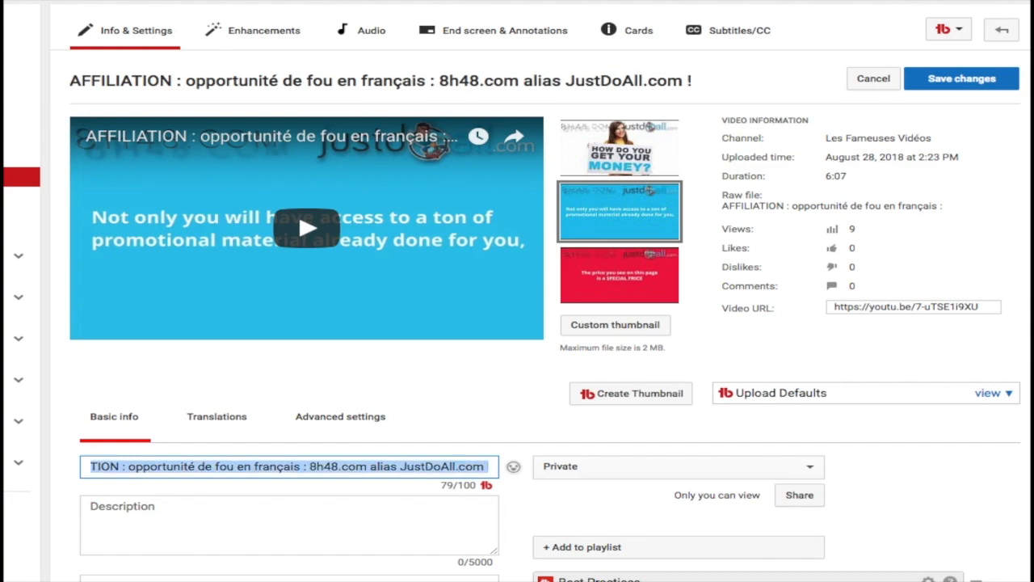
pyautogui.click(268, 531)
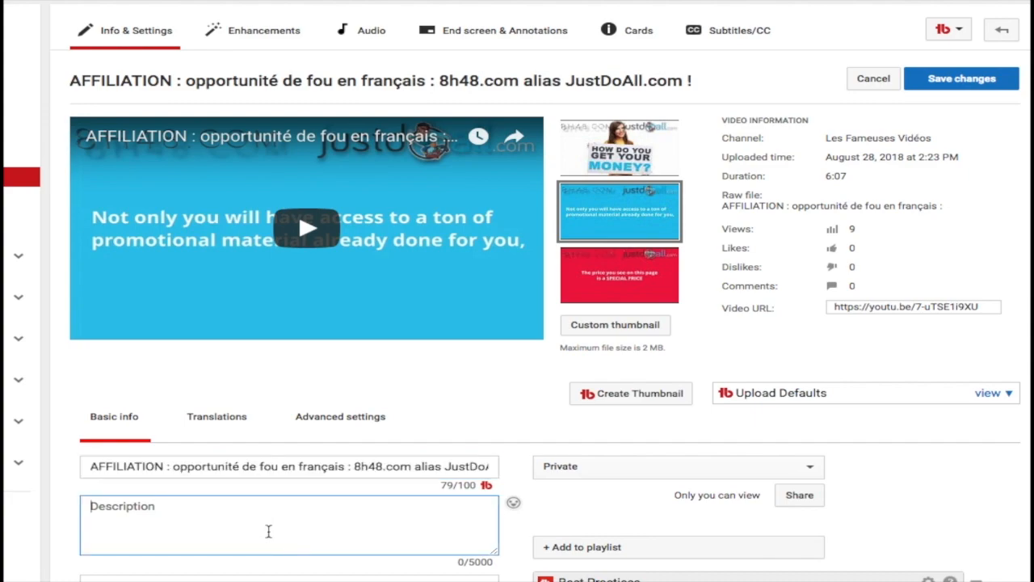
pyautogui.write('Cliquez ici : https://')
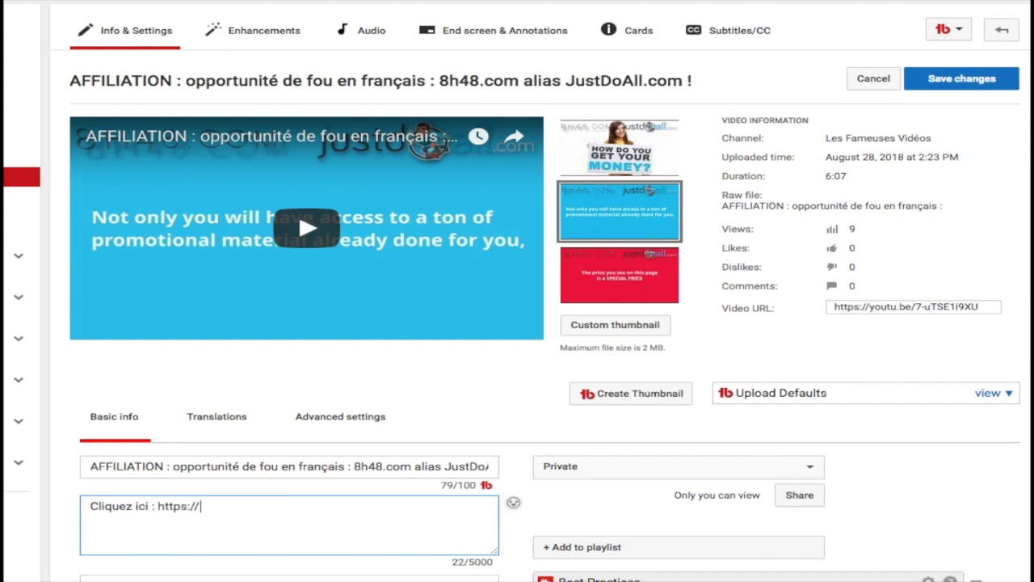
pyautogui.write('8h48.com')
pyautogui.hotkey('ctrl', 'v')
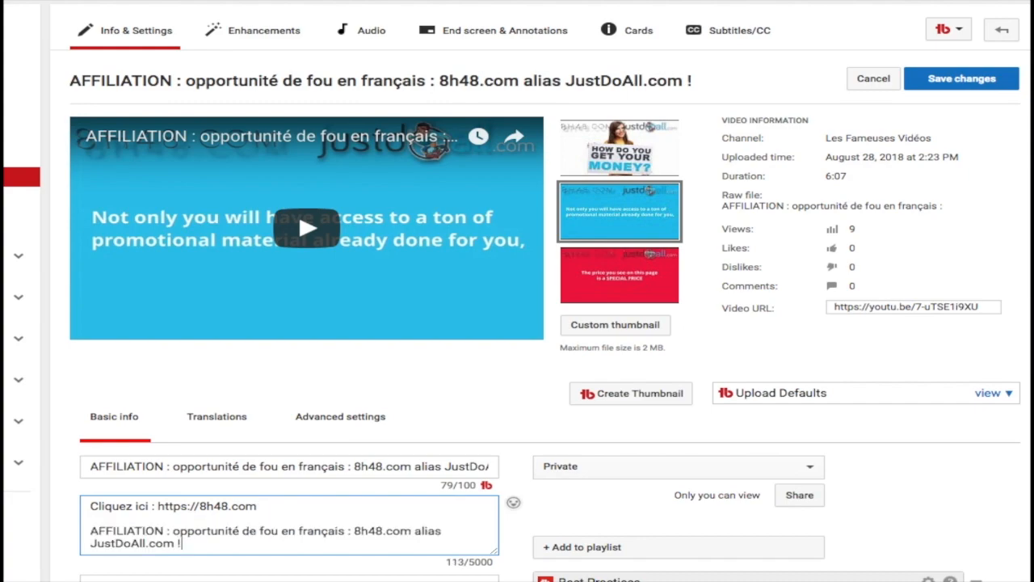
# Set the video's visibility to Public and paste a copy of the description as its social sharing message
pyautogui.moveTo(194, 545); pyautogui.dragTo(93, 496)
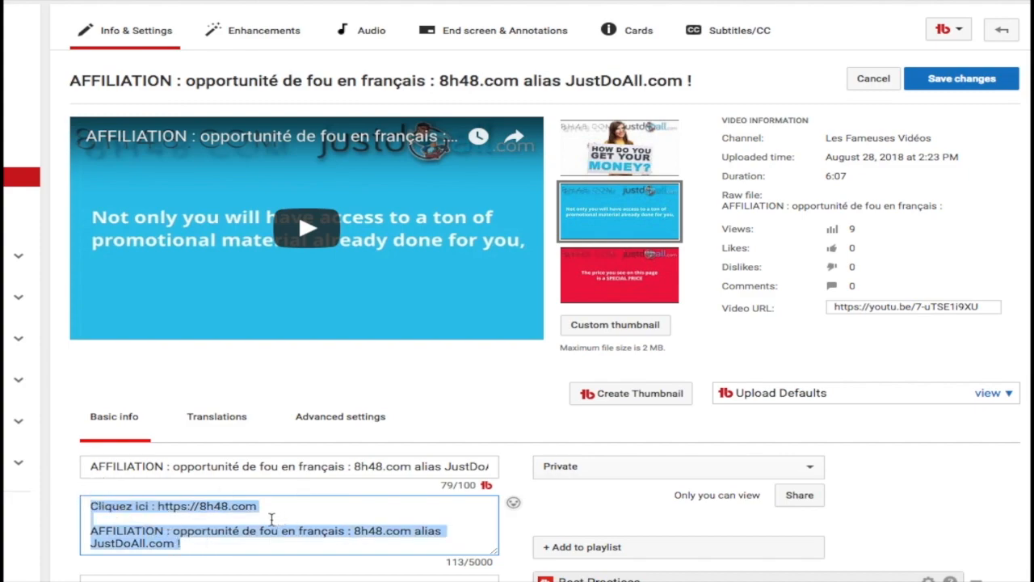
pyautogui.click(555, 467)
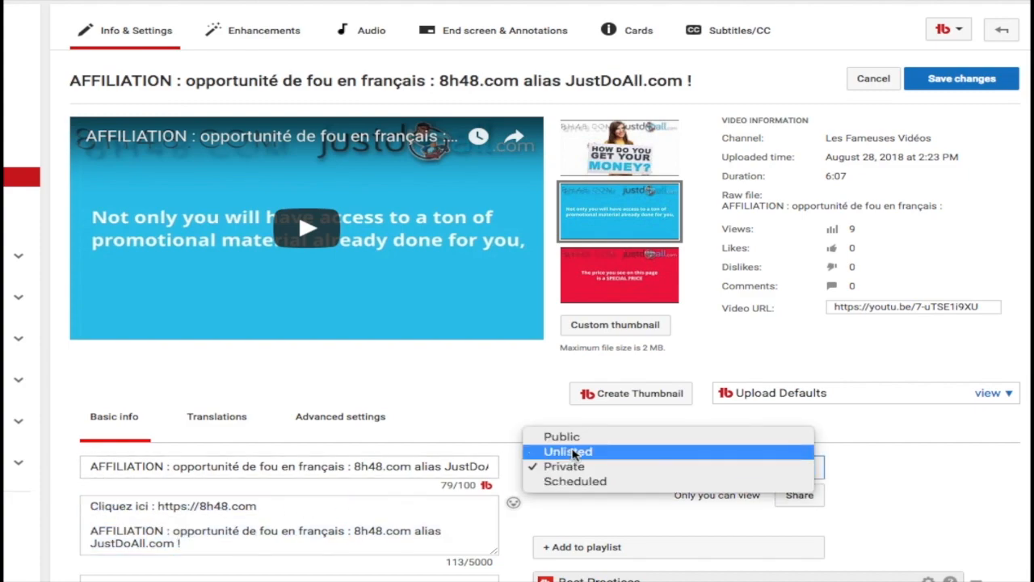
pyautogui.click(586, 437)
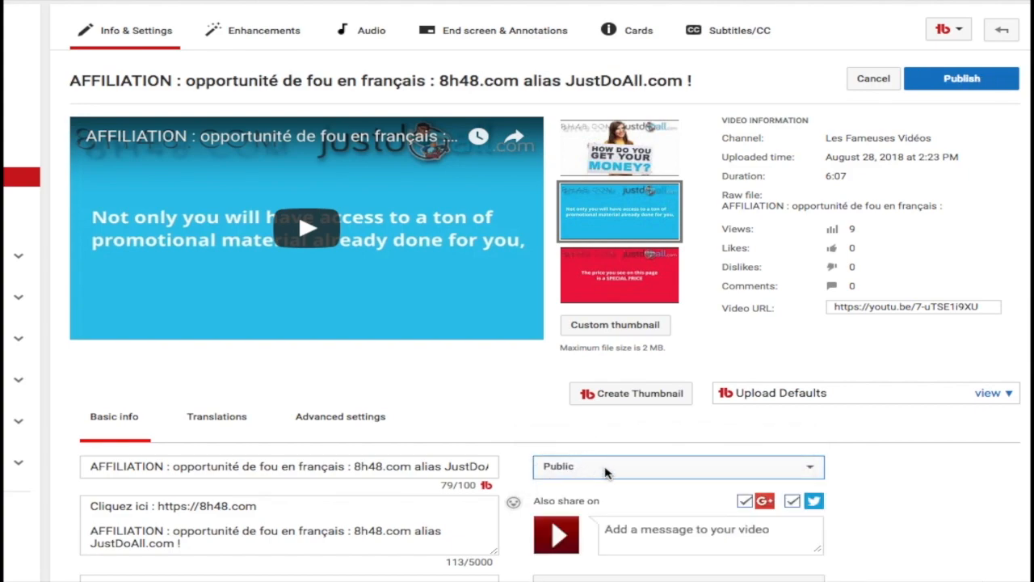
pyautogui.click(605, 472)
pyautogui.click(606, 469)
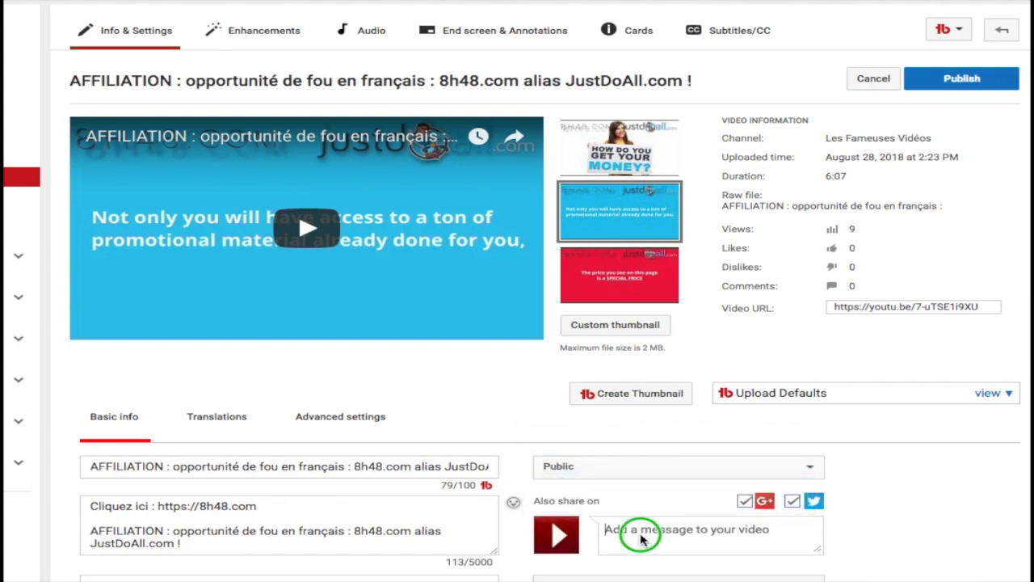
pyautogui.rightClick(644, 527)
pyautogui.click(680, 580)
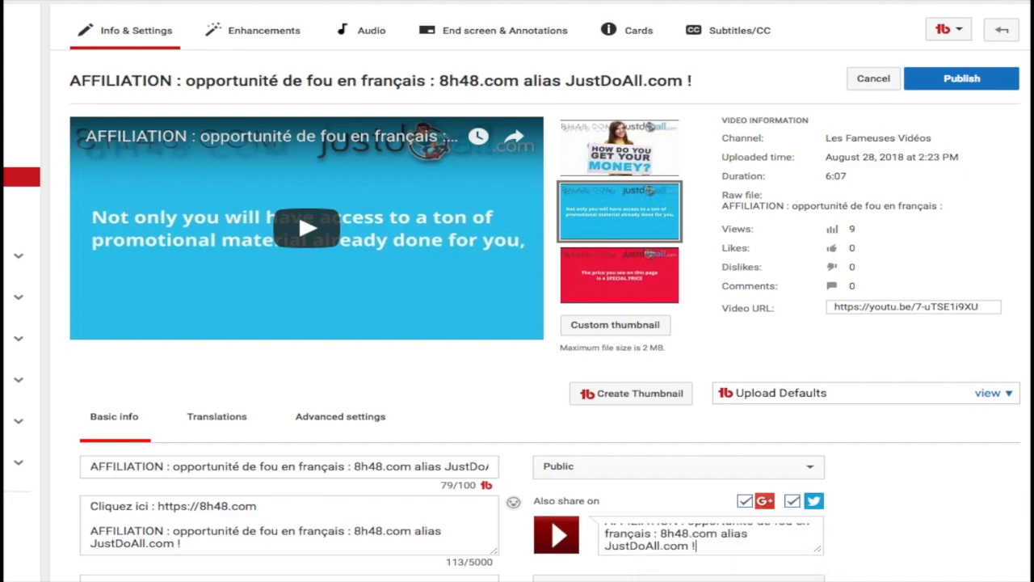
# Add the tags "affiliation", "opportunité" and "en français" to the video
pyautogui.scroll(-2, 278, 530)
pyautogui.click(262, 521)
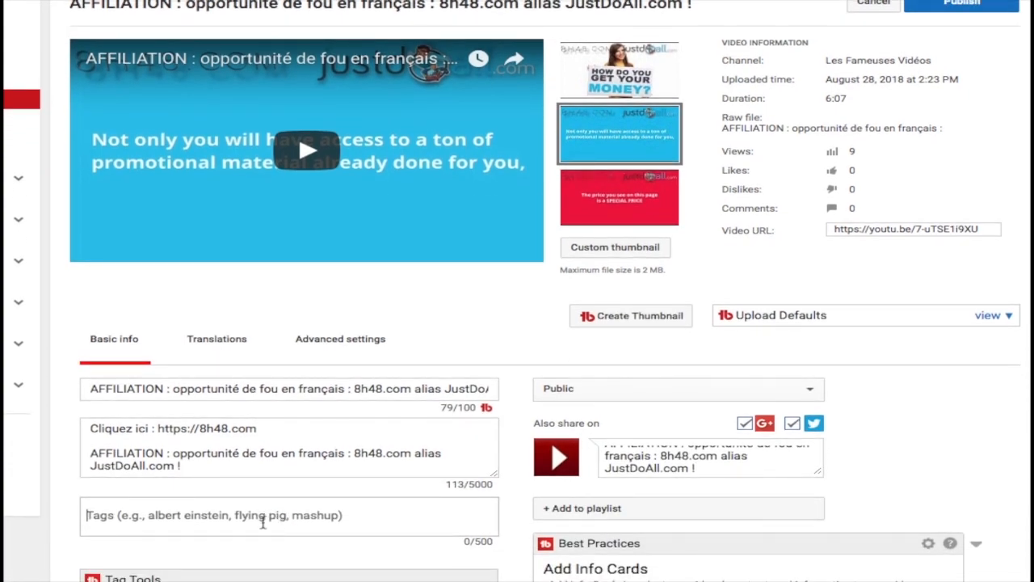
pyautogui.write('affiliation')
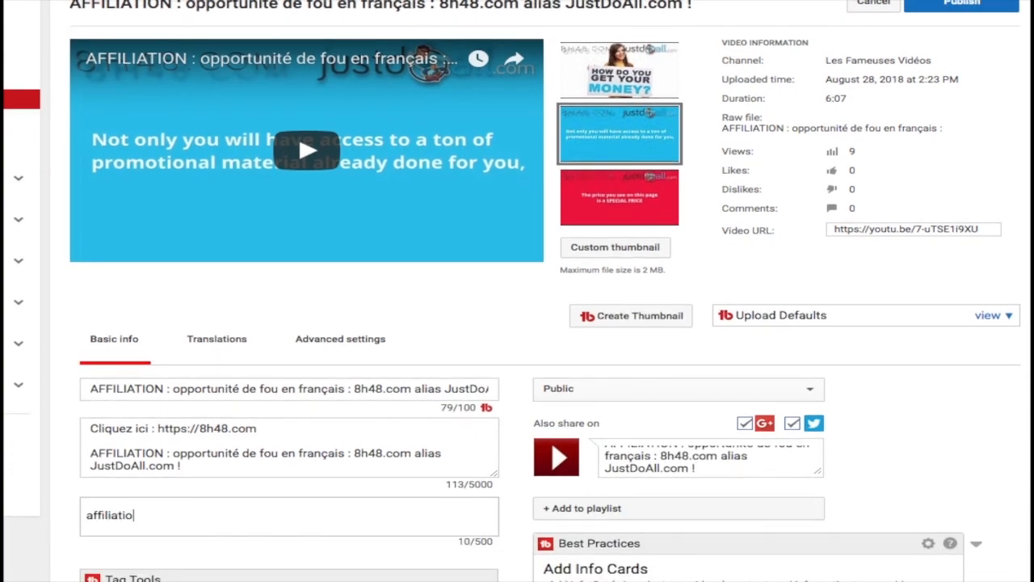
pyautogui.press('Return')
pyautogui.write('oppor')
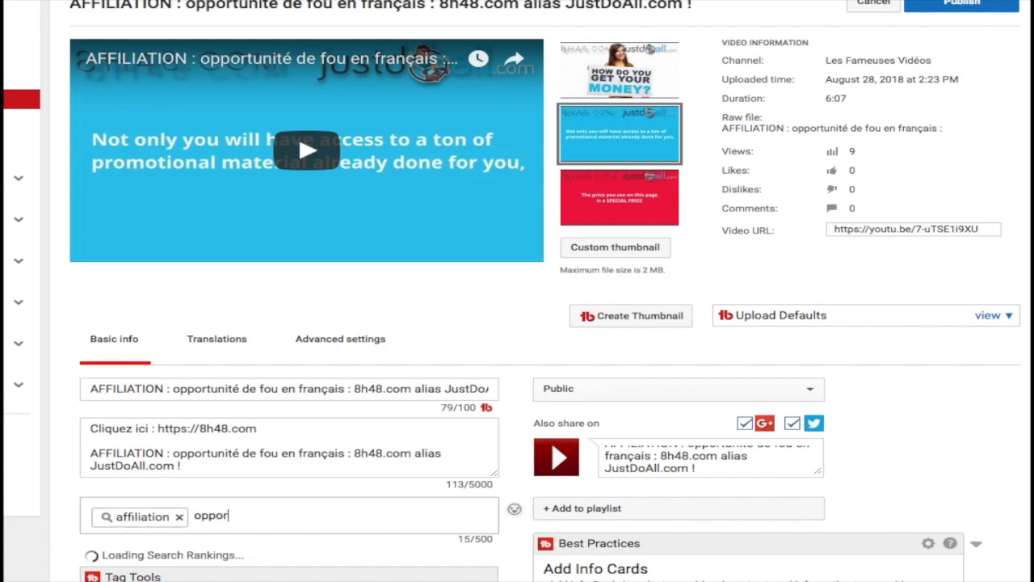
pyautogui.write('tunit')
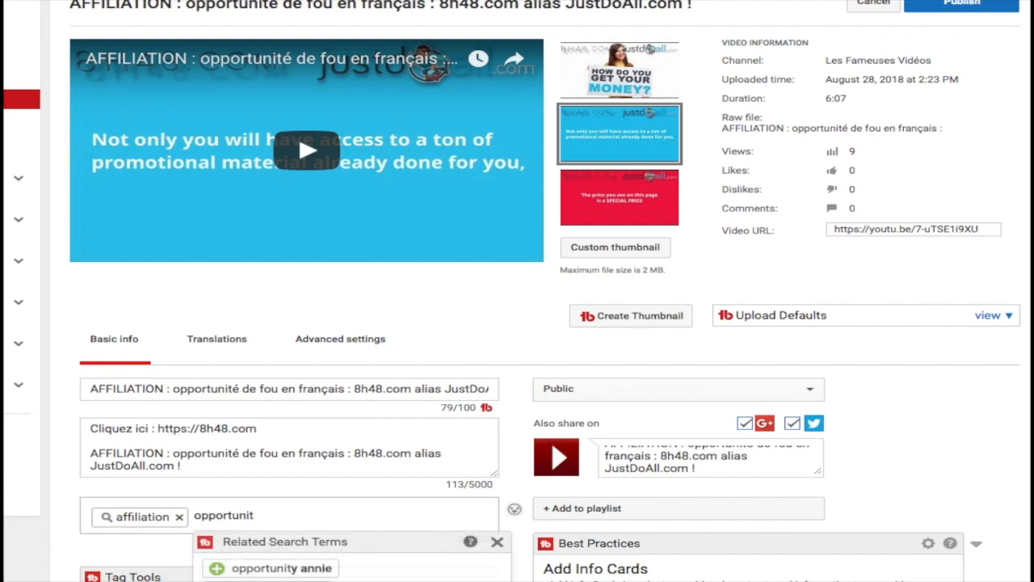
pyautogui.write('é')
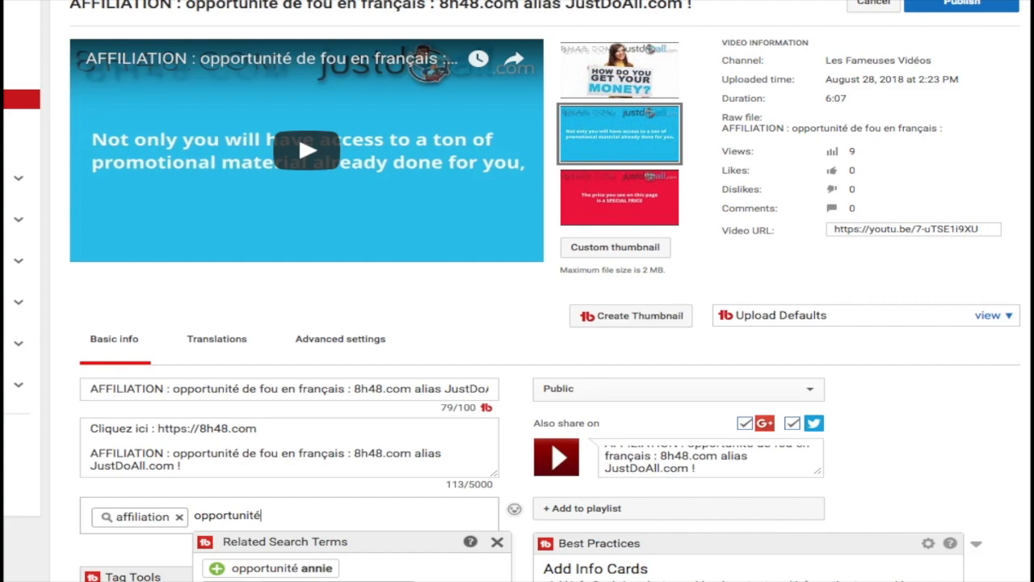
pyautogui.press('Return')
pyautogui.write('en français')
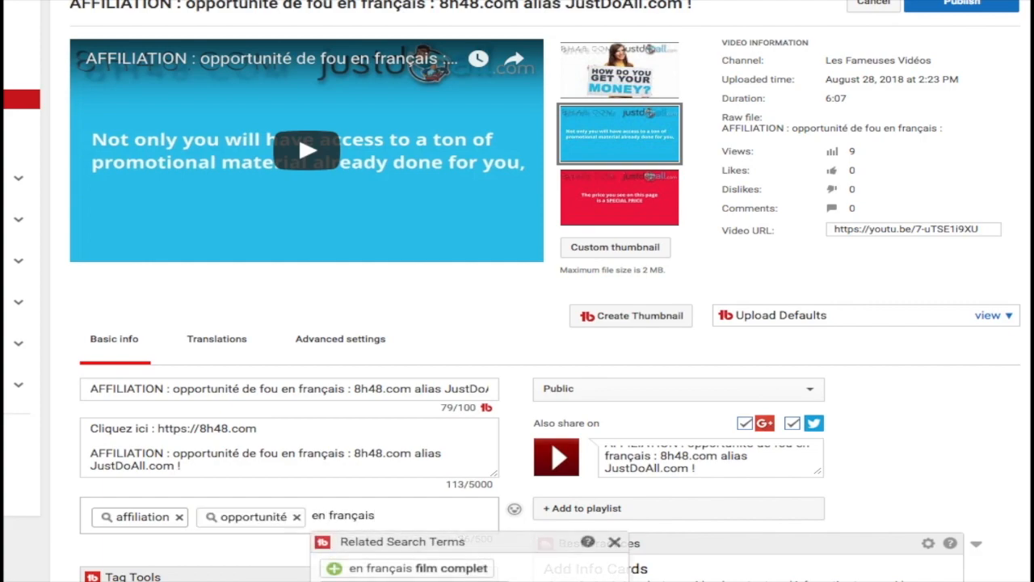
pyautogui.press('Return')
# Add the further tags "affiliation en français", "builderall" and "justdoall" to the video
pyautogui.write('affi')
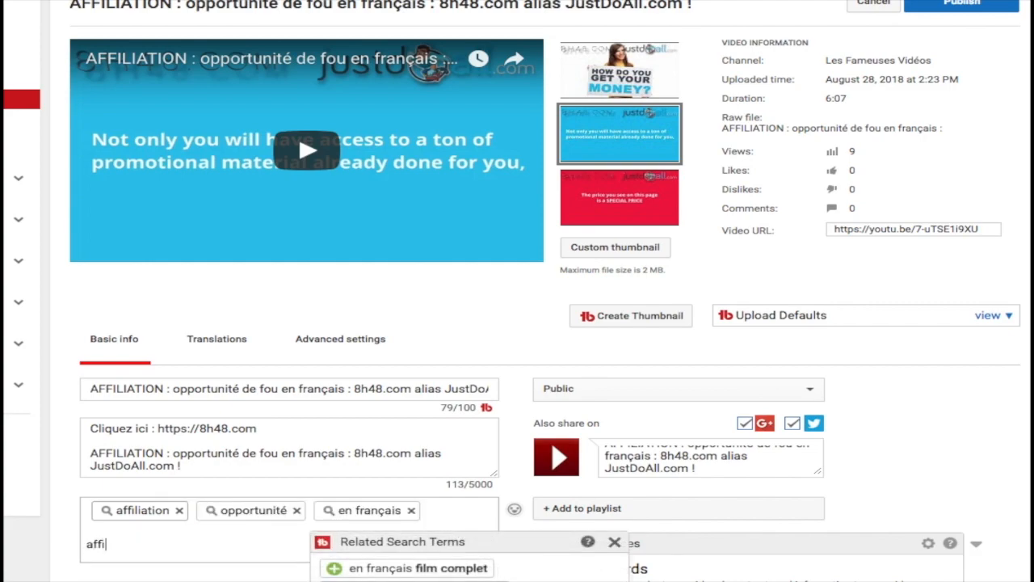
pyautogui.write('liation en français')
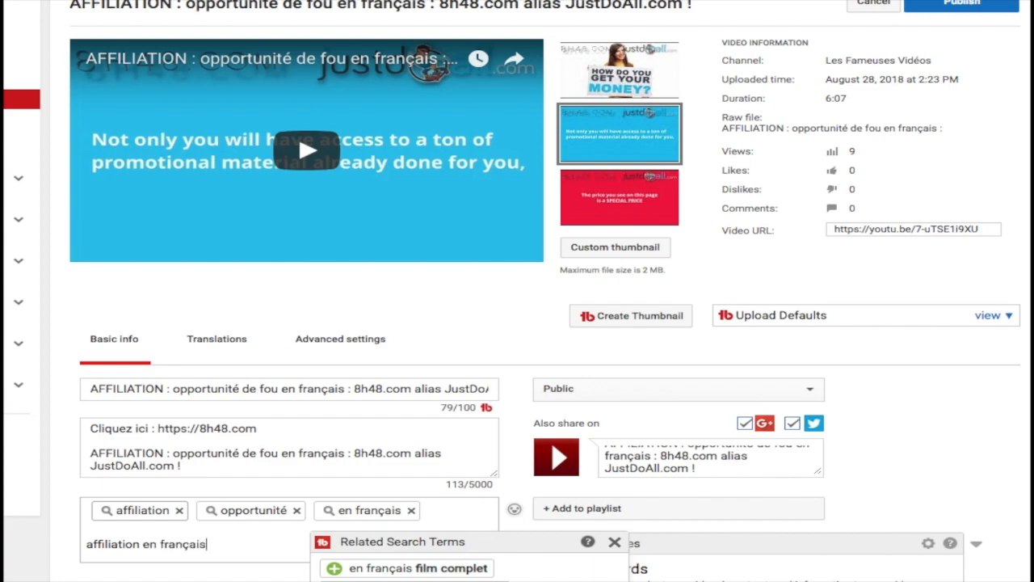
pyautogui.press('Return')
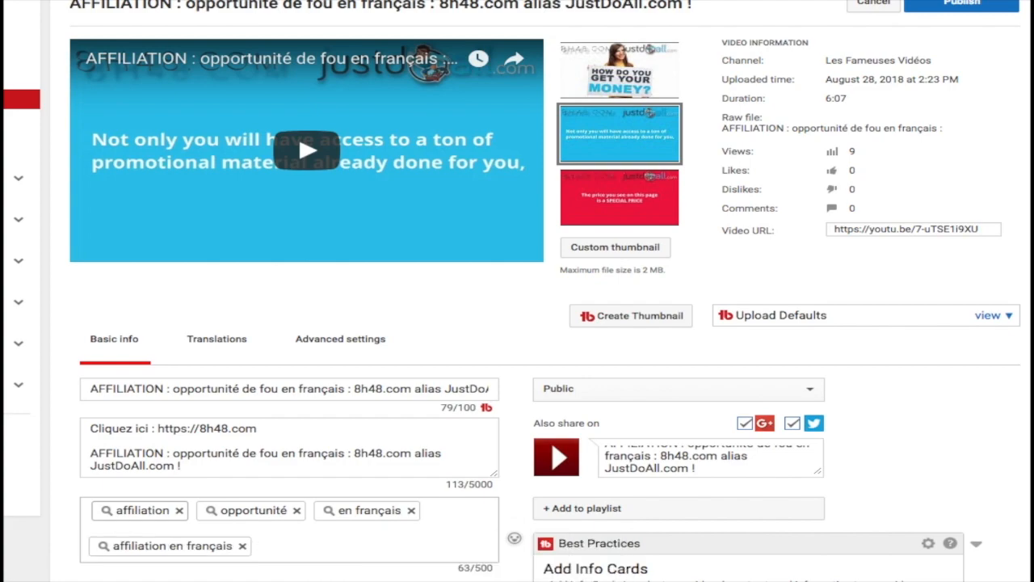
pyautogui.write('builderall')
pyautogui.press('Return')
pyautogui.write('justdoall')
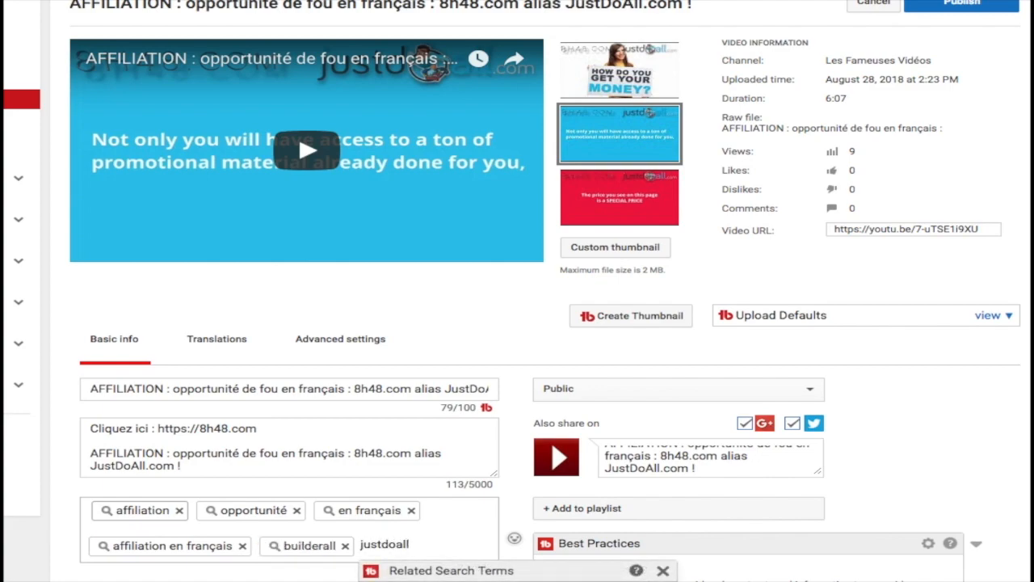
pyautogui.press('Return')
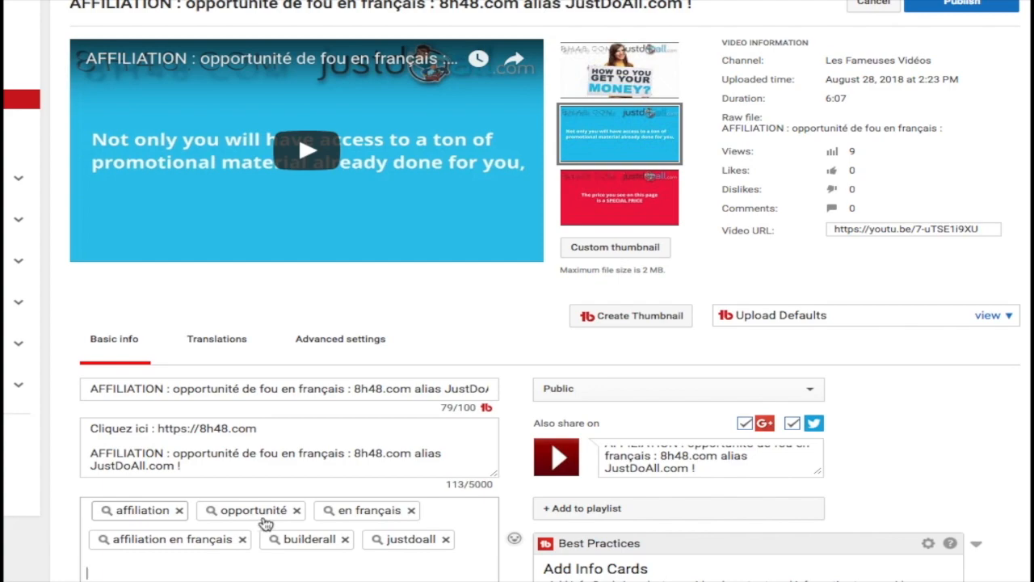
# Set the frame of the woman holding the "HOW DO YOU GET YOUR MONEY?" sign as the video's thumbnail
pyautogui.moveTo(631, 91)
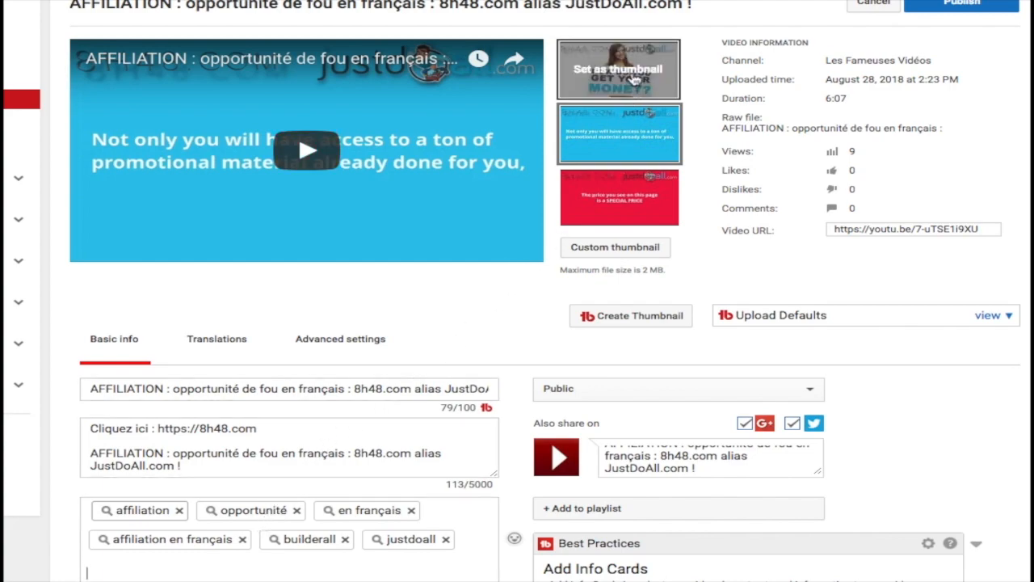
pyautogui.click(635, 78)
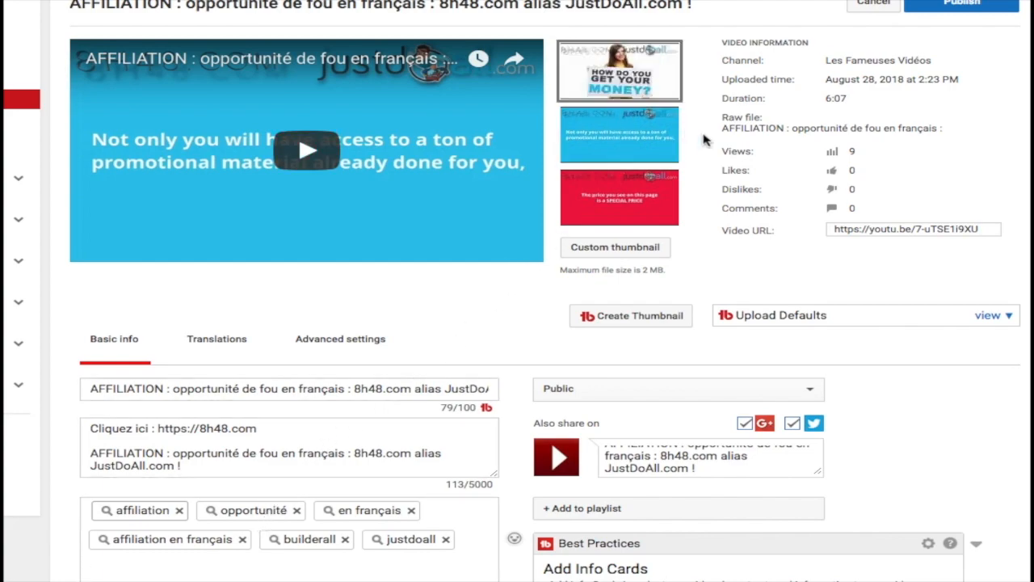
# Publish the video with its updated settings and open its watch page from the title
pyautogui.scroll(1, 969, 159)
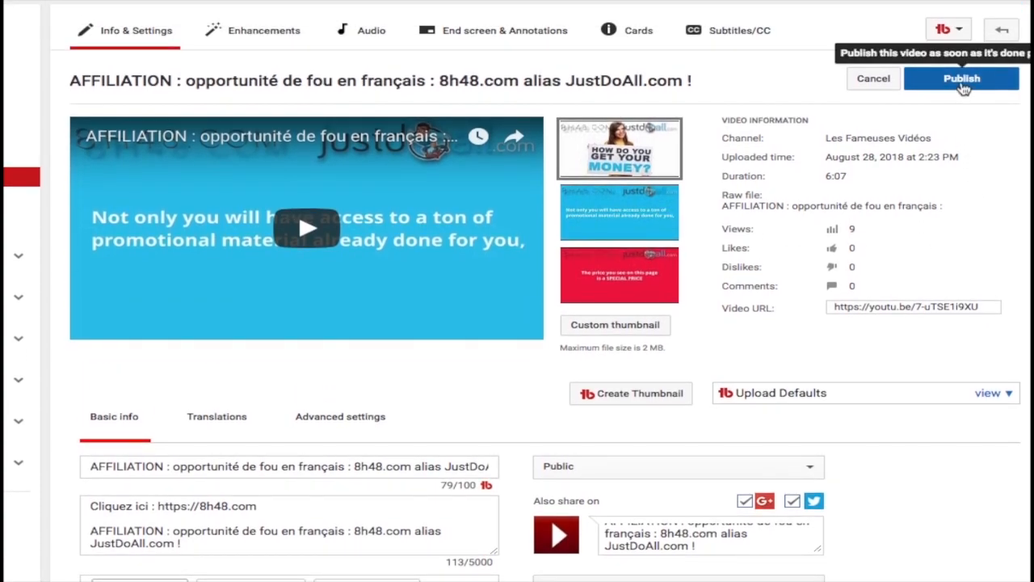
pyautogui.click(962, 86)
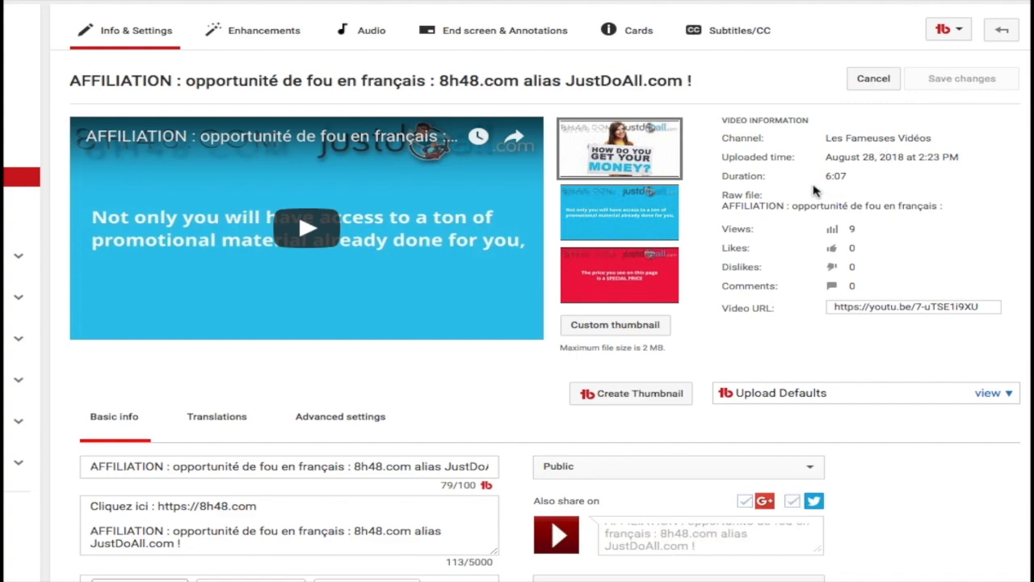
pyautogui.click(375, 87)
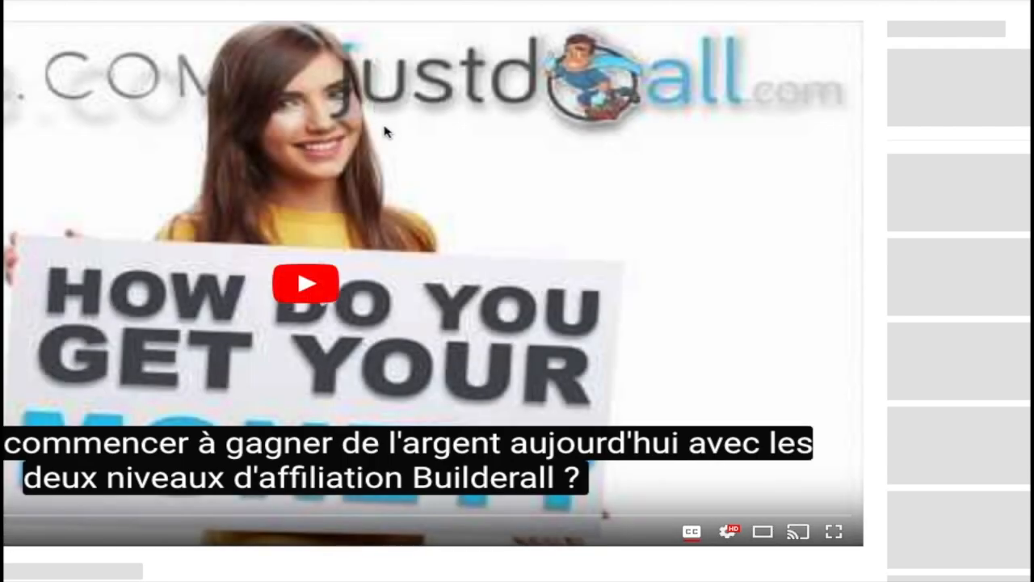